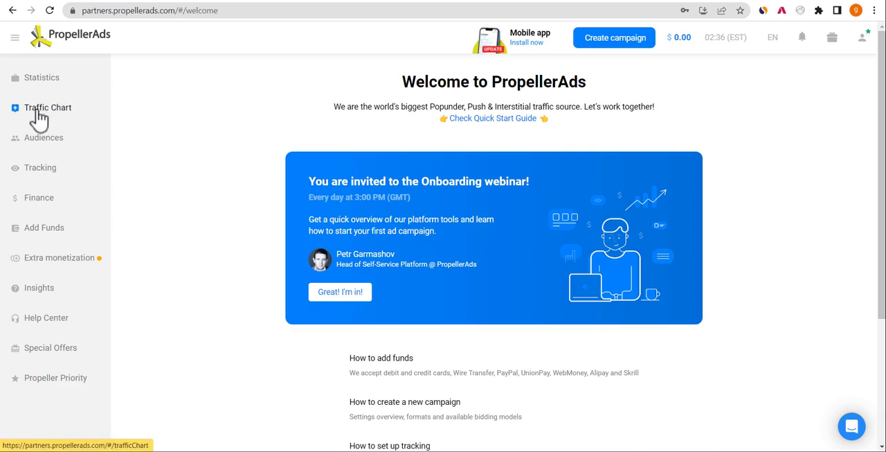
- Filter the Traffic Chart to Interstitial traffic on the Mobile platform, with all operating systems and all connection types
{"action": "left_click", "coordinate": [60, 109]}
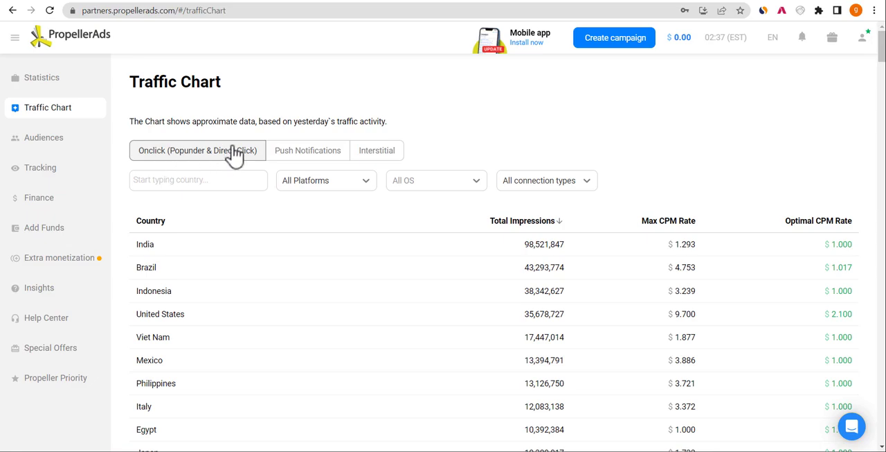
{"action": "left_click", "coordinate": [379, 157]}
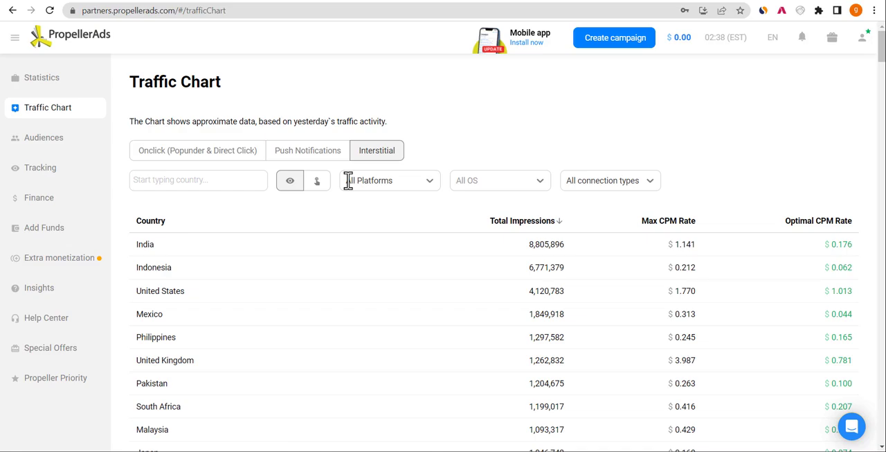
{"action": "left_click", "coordinate": [398, 183]}
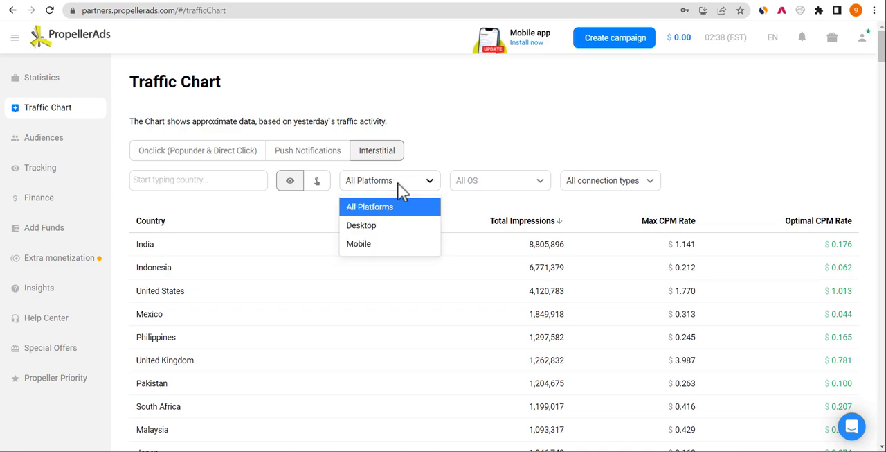
{"action": "left_click", "coordinate": [367, 244]}
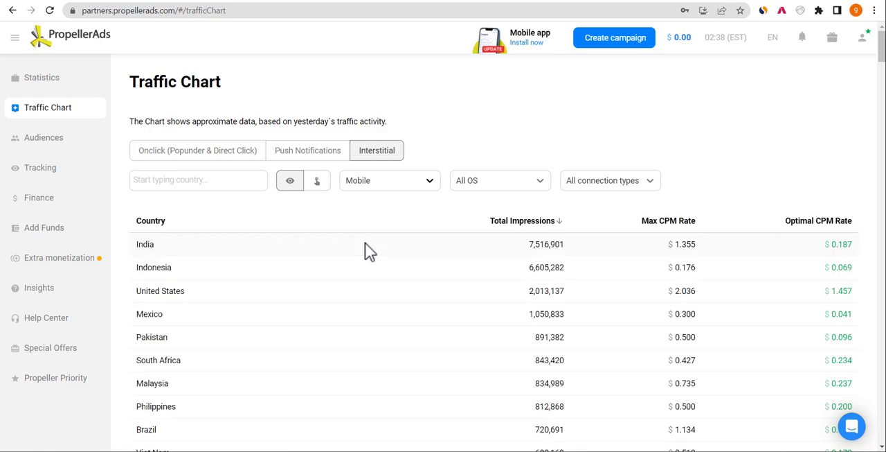
{"action": "left_click", "coordinate": [514, 181]}
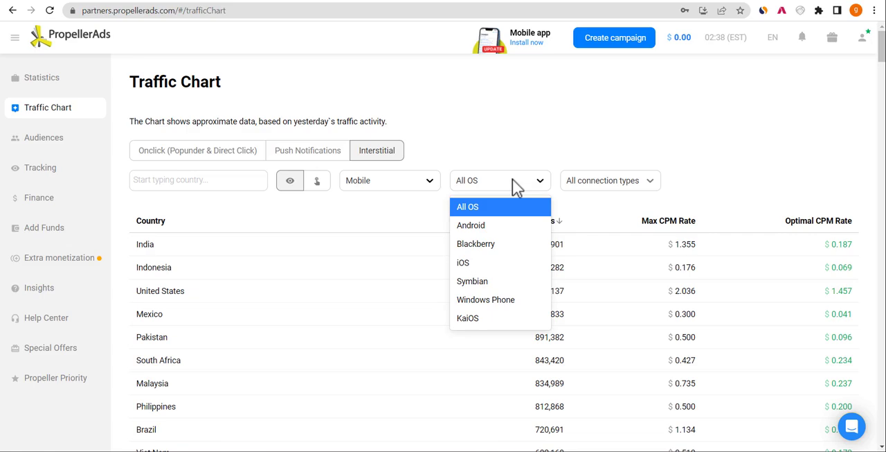
{"action": "left_click", "coordinate": [481, 206]}
{"action": "left_click", "coordinate": [612, 180]}
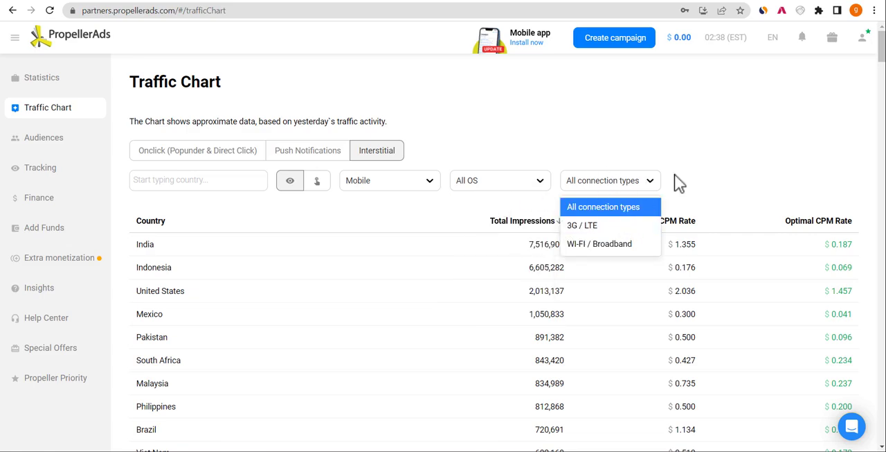
{"action": "left_click", "coordinate": [752, 183]}
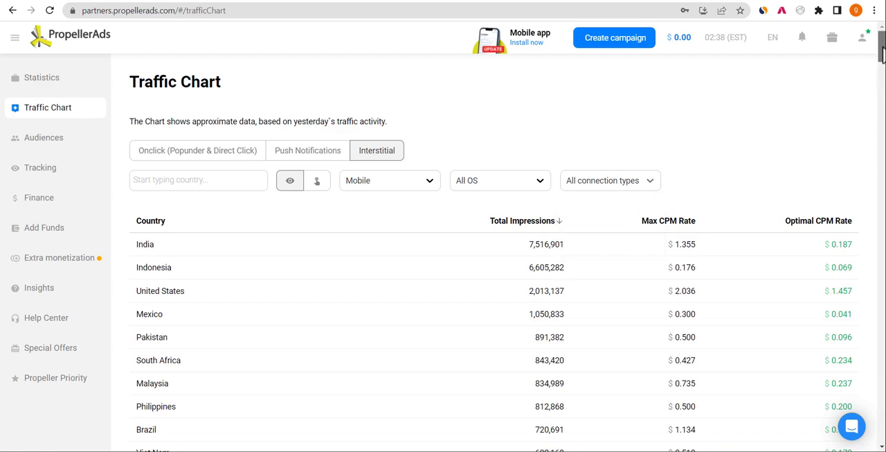
{"action": "mouse_move", "coordinate": [885, 46]}
{"action": "left_mouse_down"}
{"action": "mouse_move", "coordinate": [884, 58]}
{"action": "mouse_move", "coordinate": [881, 47]}
{"action": "left_mouse_up"}
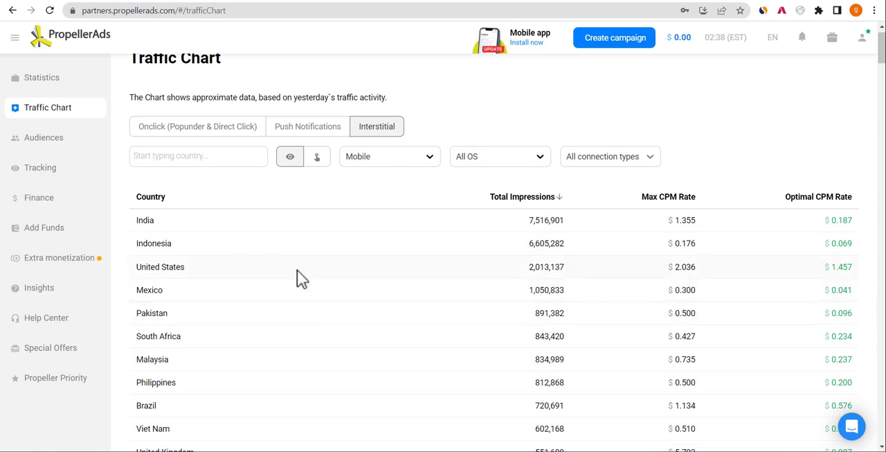
- Examine the leading countries' impressions and compare Interstitial traffic for All Platforms with Mobile only
{"action": "triple_click", "coordinate": [181, 266]}
{"action": "double_click", "coordinate": [152, 220]}
{"action": "double_click", "coordinate": [543, 220]}
{"action": "left_click", "coordinate": [153, 247]}
{"action": "left_click", "coordinate": [404, 162]}
{"action": "left_click", "coordinate": [372, 182]}
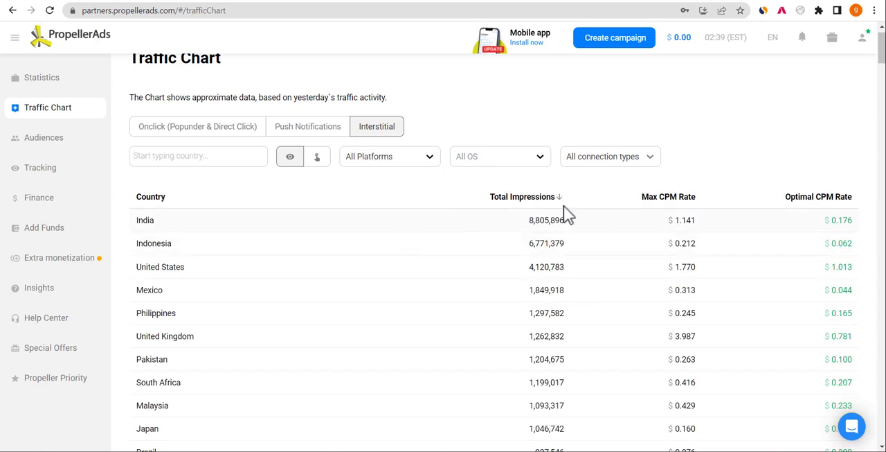
{"action": "left_click", "coordinate": [417, 160]}
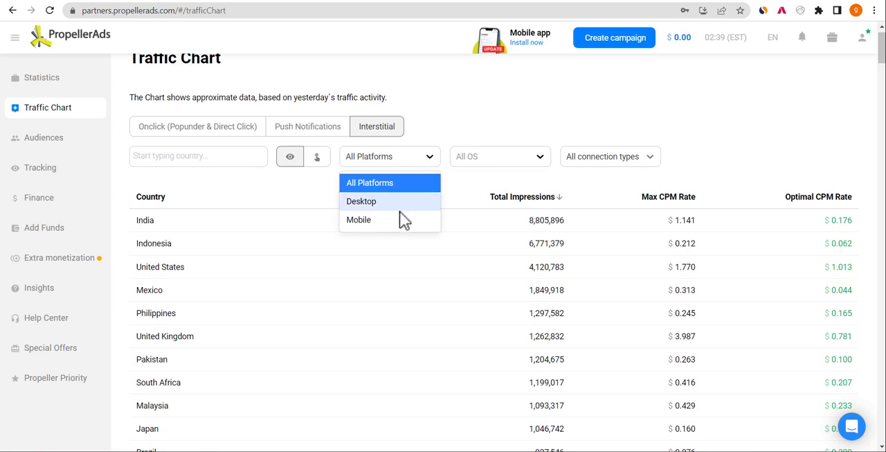
{"action": "left_click", "coordinate": [372, 220]}
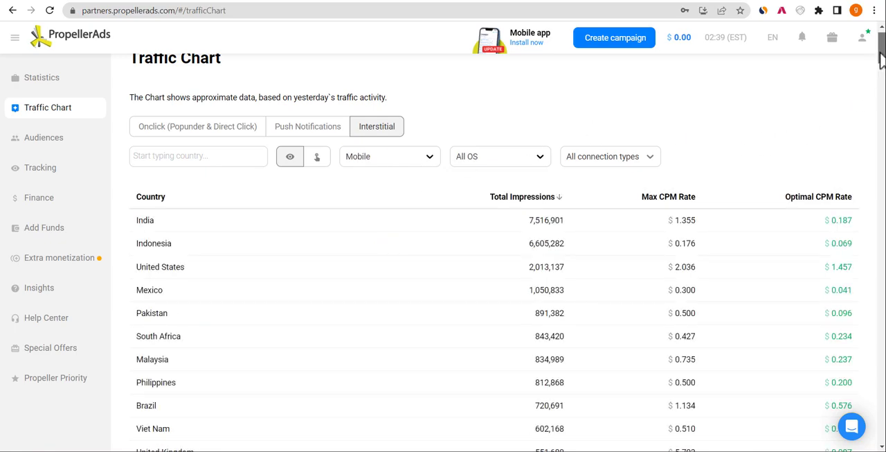
{"action": "mouse_move", "coordinate": [881, 59]}
{"action": "left_mouse_down"}
{"action": "mouse_move", "coordinate": [880, 286]}
{"action": "mouse_move", "coordinate": [873, 220]}
{"action": "mouse_move", "coordinate": [881, 47]}
{"action": "left_mouse_up"}
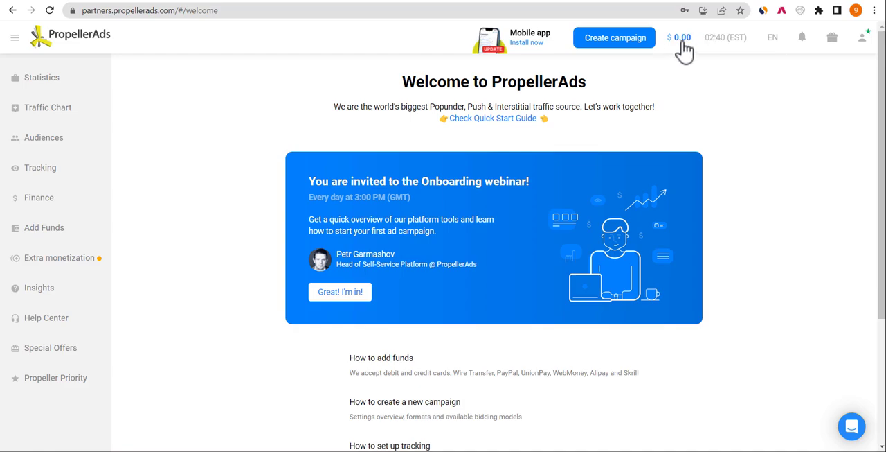
- Start a new campaign and choose Interstitial as its advertising format
{"action": "mouse_move", "coordinate": [705, 36]}
{"action": "left_click", "coordinate": [610, 43]}
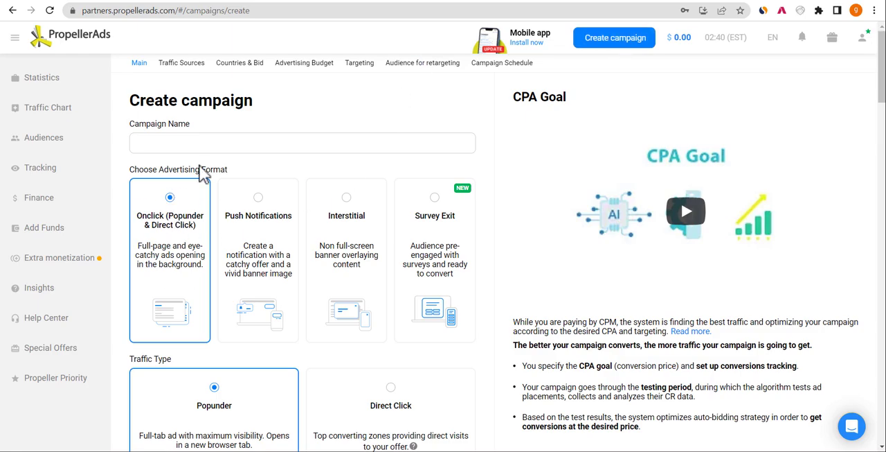
{"action": "left_click", "coordinate": [259, 223]}
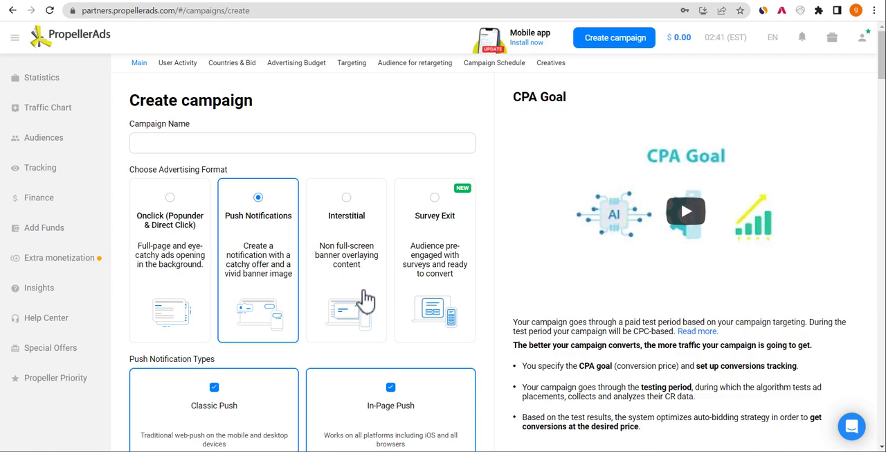
{"action": "left_click", "coordinate": [347, 274]}
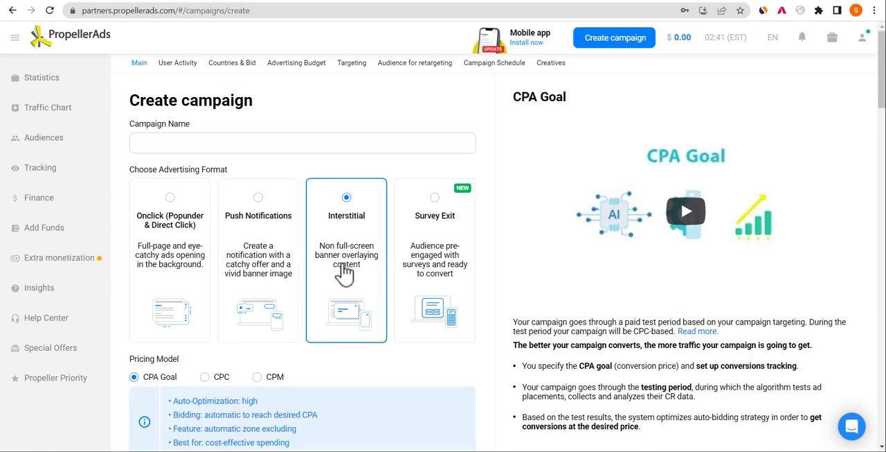
{"action": "mouse_move", "coordinate": [885, 52]}
{"action": "left_mouse_down"}
{"action": "mouse_move", "coordinate": [885, 102]}
{"action": "mouse_move", "coordinate": [883, 50]}
{"action": "left_mouse_up"}
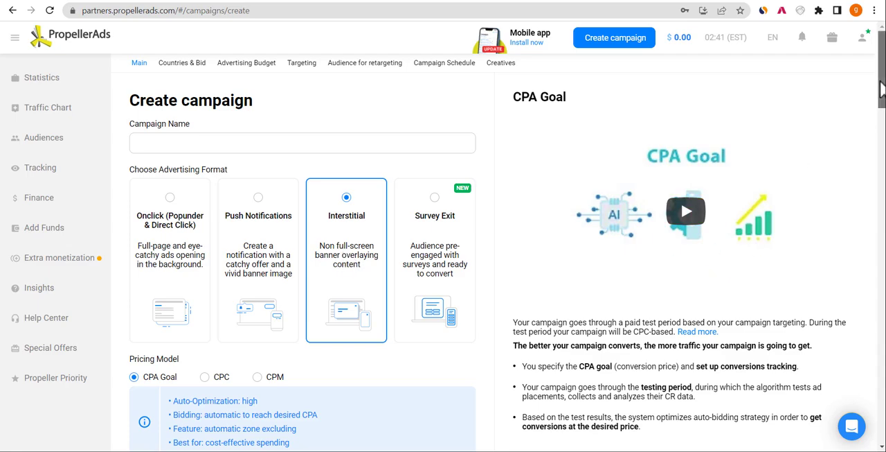
{"action": "mouse_move", "coordinate": [881, 88]}
{"action": "left_mouse_down"}
{"action": "mouse_move", "coordinate": [882, 109]}
{"action": "mouse_move", "coordinate": [883, 86]}
{"action": "left_mouse_up"}
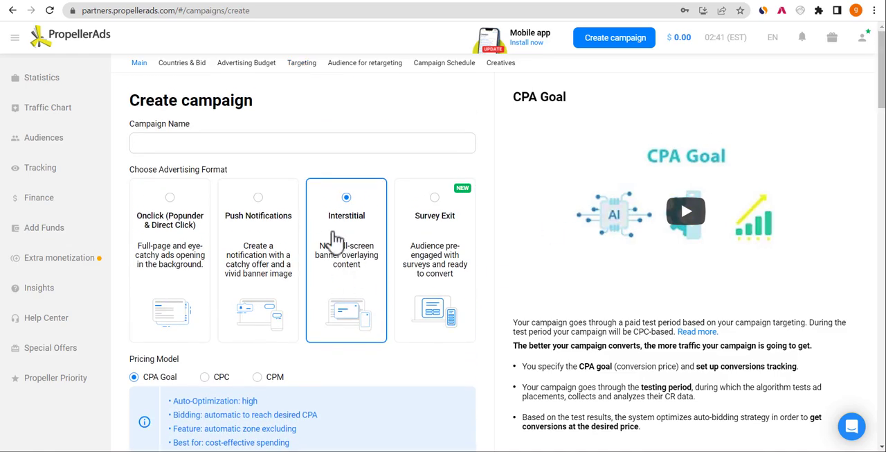
- Name the campaign "young rest now"
{"action": "left_click", "coordinate": [191, 144]}
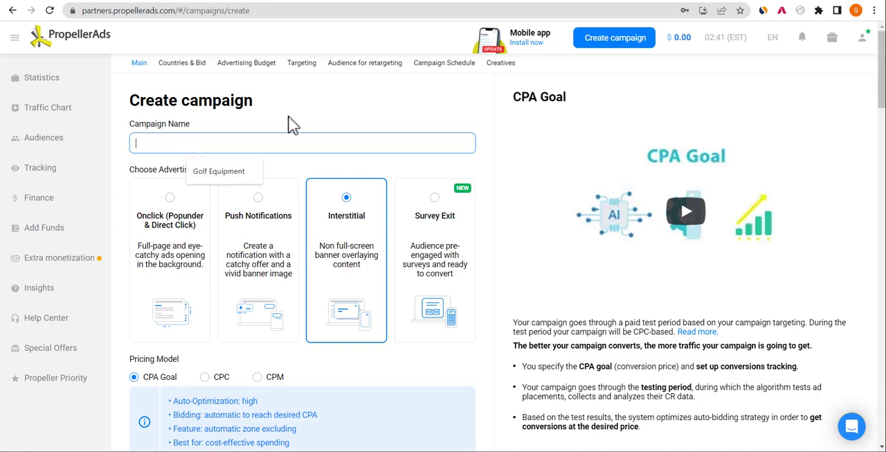
{"action": "type", "text": "uy"}
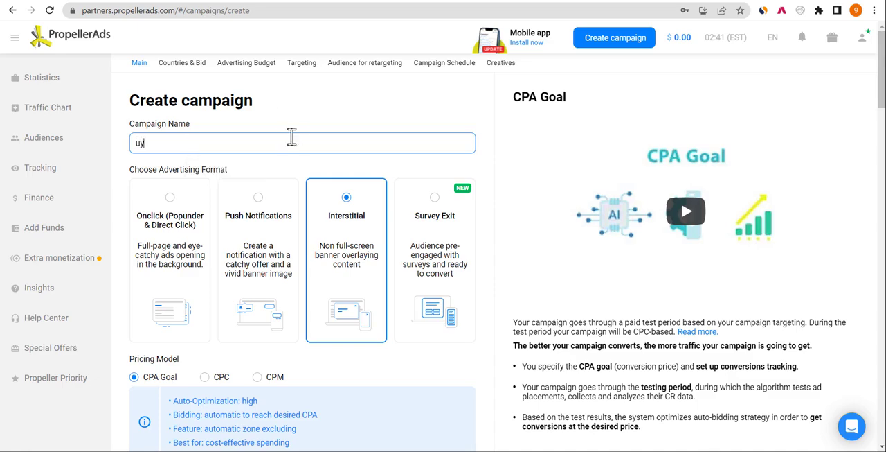
{"action": "key", "text": "BackSpace"}
{"action": "key", "text": "BackSpace"}
{"action": "type", "text": "young rest now"}
{"action": "left_click", "coordinate": [488, 102]}
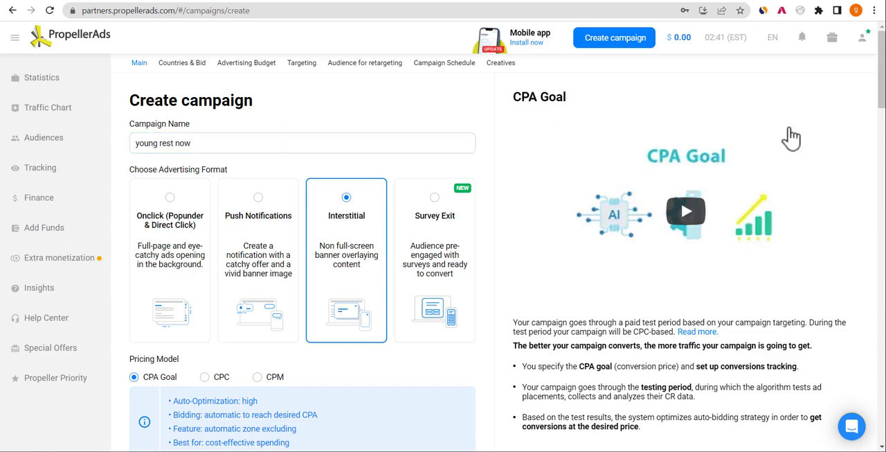
- Switch the campaign's pricing model to CPC and examine the estimate of available traffic
{"action": "mouse_move", "coordinate": [884, 81]}
{"action": "left_mouse_down"}
{"action": "mouse_move", "coordinate": [884, 104]}
{"action": "mouse_move", "coordinate": [885, 86]}
{"action": "left_mouse_up"}
{"action": "scroll", "coordinate": [301, 189], "scroll_direction": "down", "scroll_amount": 3}
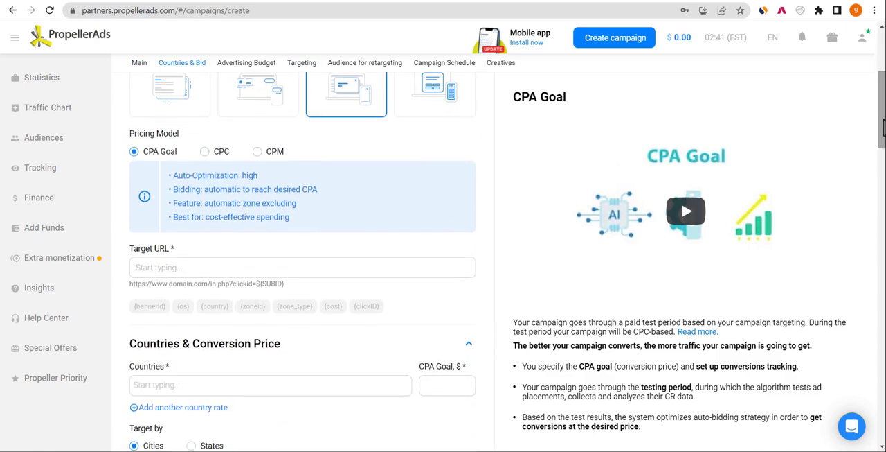
{"action": "left_click", "coordinate": [203, 154]}
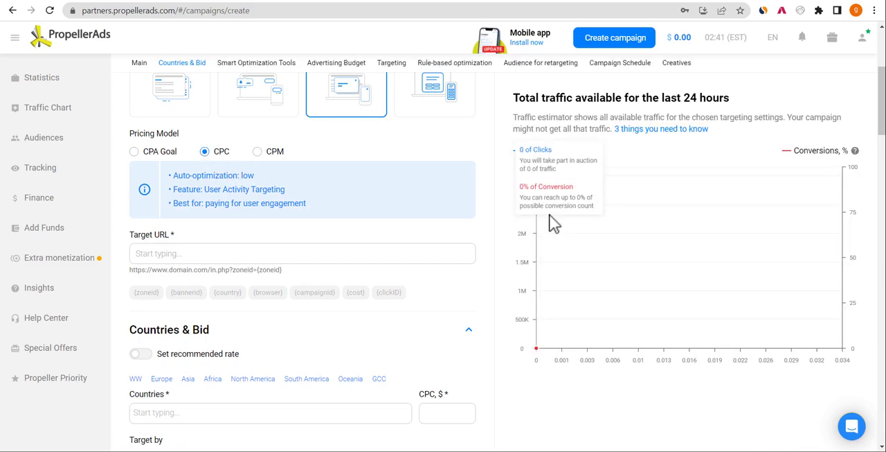
{"action": "scroll", "coordinate": [882, 83], "scroll_direction": "up", "scroll_amount": 3}
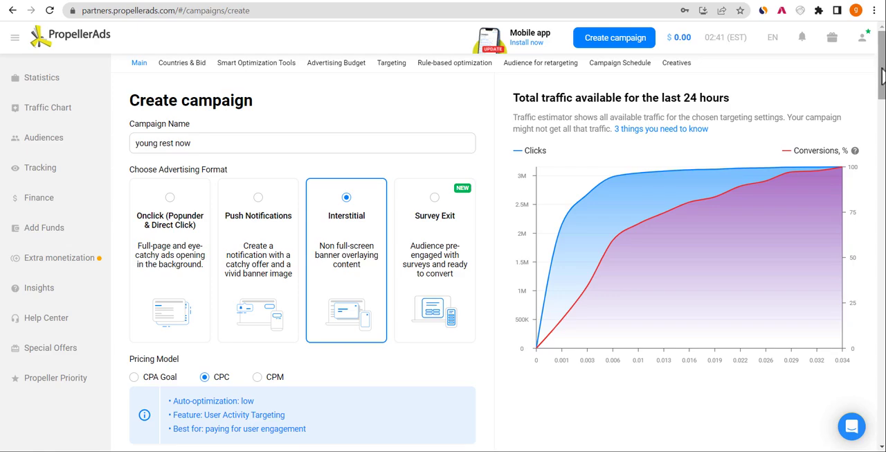
{"action": "left_click_drag", "start_coordinate": [883, 64], "coordinate": [853, 83]}
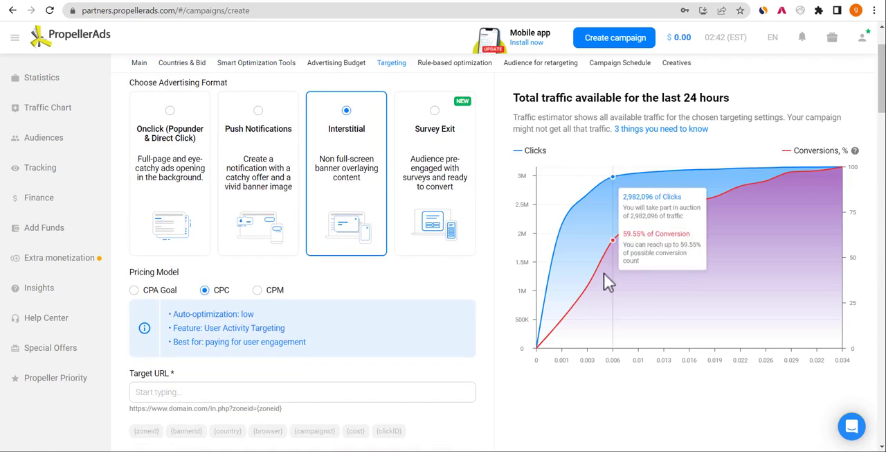
- Compare the traffic estimates for the CPM and CPC pricing models and settle on CPM
{"action": "left_click", "coordinate": [258, 291]}
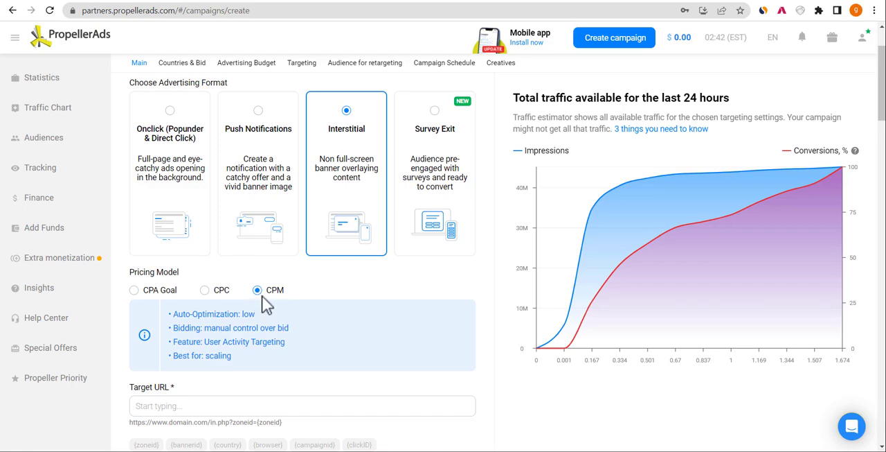
{"action": "double_click", "coordinate": [205, 291]}
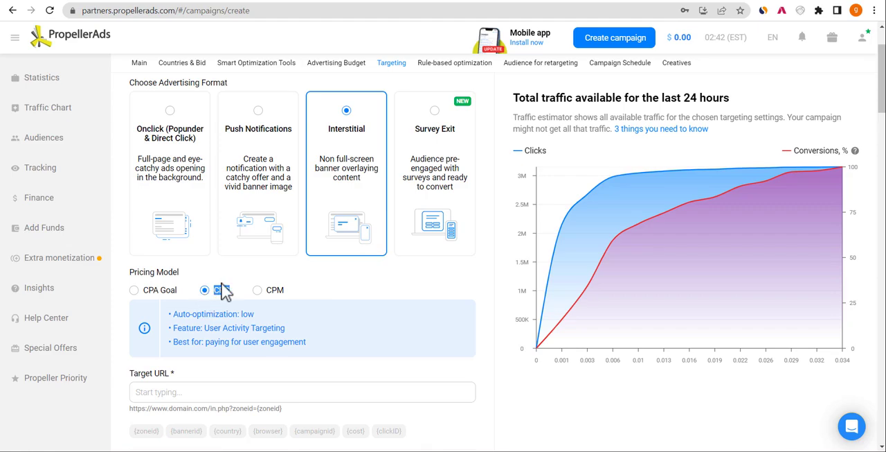
{"action": "left_click", "coordinate": [220, 287]}
{"action": "left_click", "coordinate": [257, 291]}
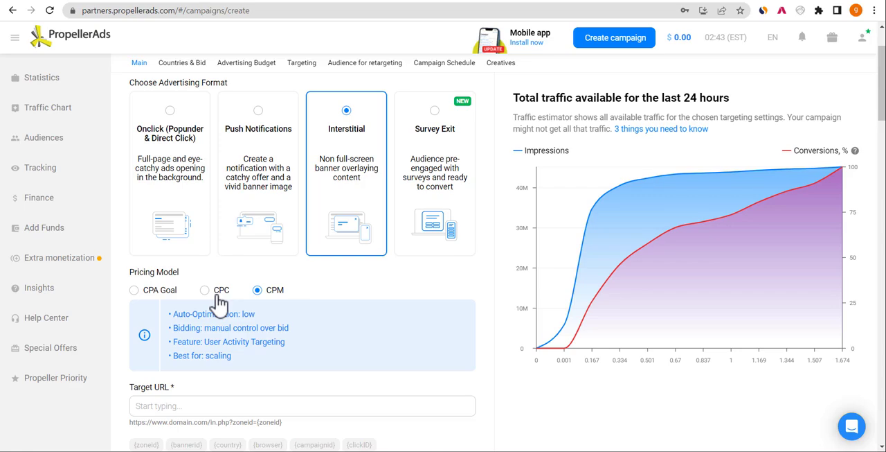
{"action": "double_click", "coordinate": [261, 294]}
- Set the campaign's target URL to naijahot.com/younow
{"action": "left_click_drag", "start_coordinate": [883, 118], "coordinate": [878, 148]}
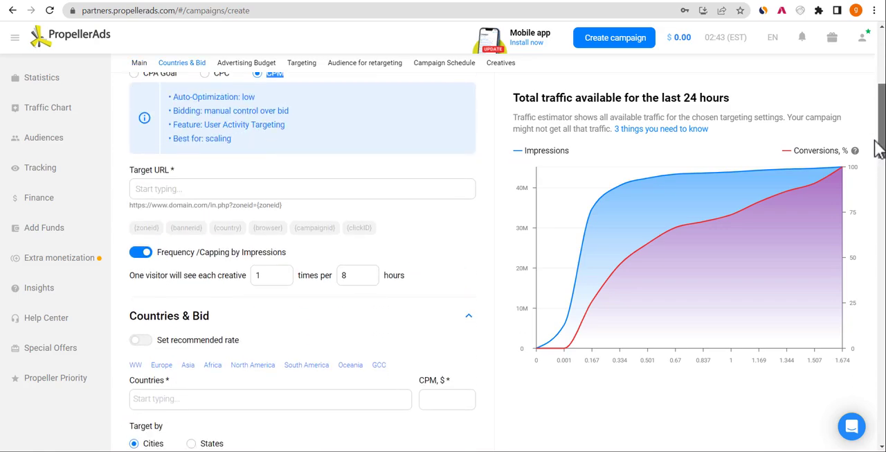
{"action": "left_click", "coordinate": [219, 189]}
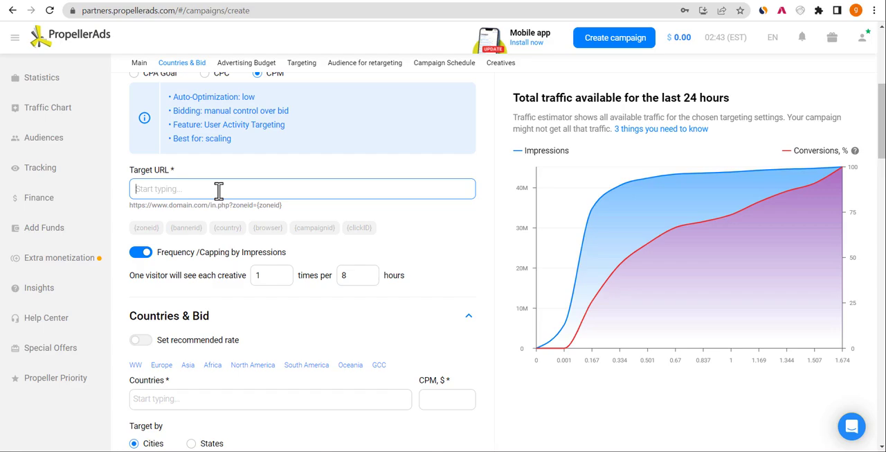
{"action": "left_click", "coordinate": [168, 171]}
{"action": "left_click", "coordinate": [161, 186]}
{"action": "type", "text": "naijalot"}
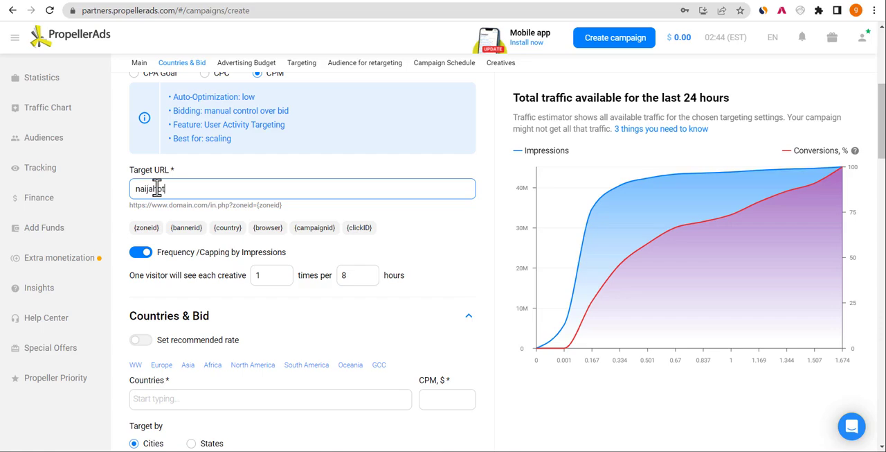
{"action": "type", "text": ".com/younow"}
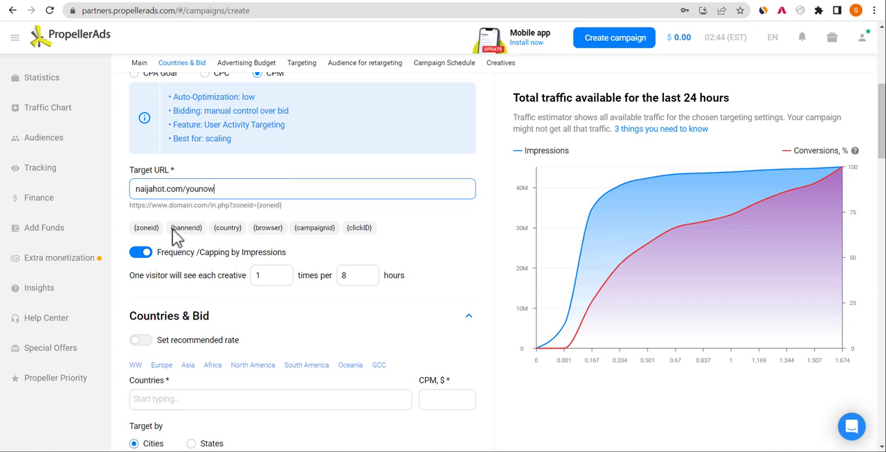
- Append the {zoneid}, {country} and {browser} tracking parameters to the target URL
{"action": "mouse_move", "coordinate": [212, 255]}
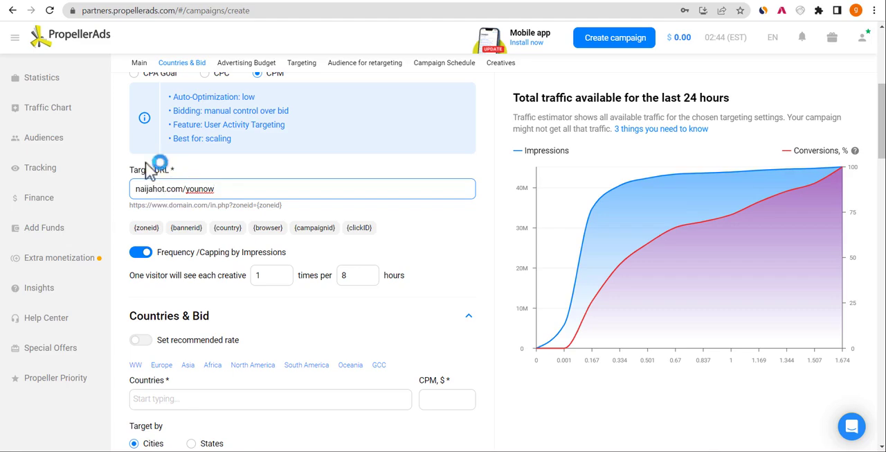
{"action": "left_click", "coordinate": [147, 228]}
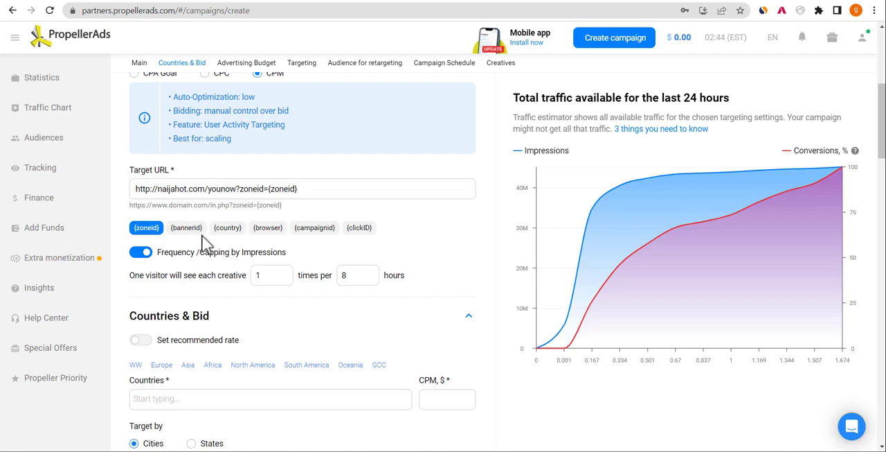
{"action": "left_click", "coordinate": [234, 234]}
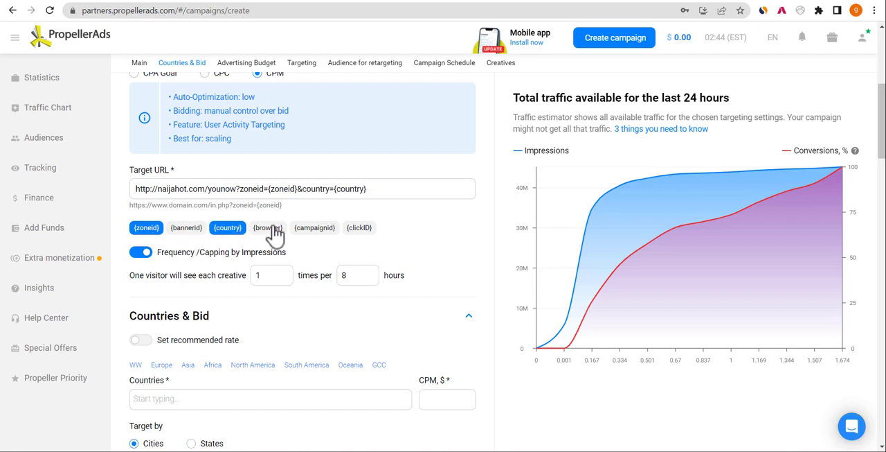
{"action": "left_click", "coordinate": [270, 232]}
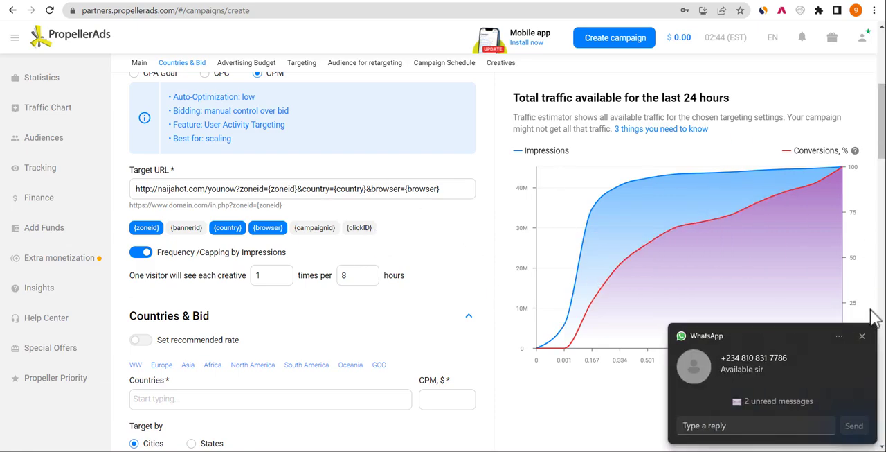
- Dismiss the chat notification and set the frequency capping to 1 impression per visitor every 12 hours
{"action": "left_click", "coordinate": [866, 340]}
{"action": "left_click_drag", "start_coordinate": [883, 92], "coordinate": [883, 54]}
{"action": "scroll", "coordinate": [883, 54], "scroll_direction": "down", "scroll_amount": 5}
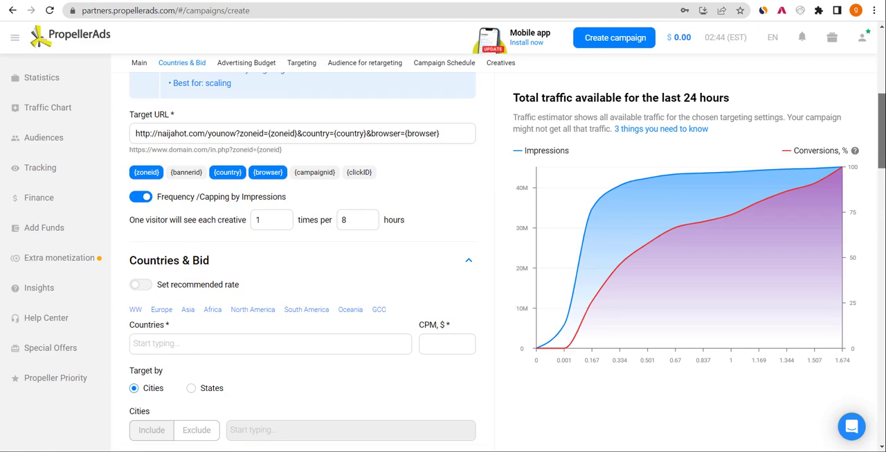
{"action": "left_click", "coordinate": [271, 206]}
{"action": "double_click", "coordinate": [270, 205]}
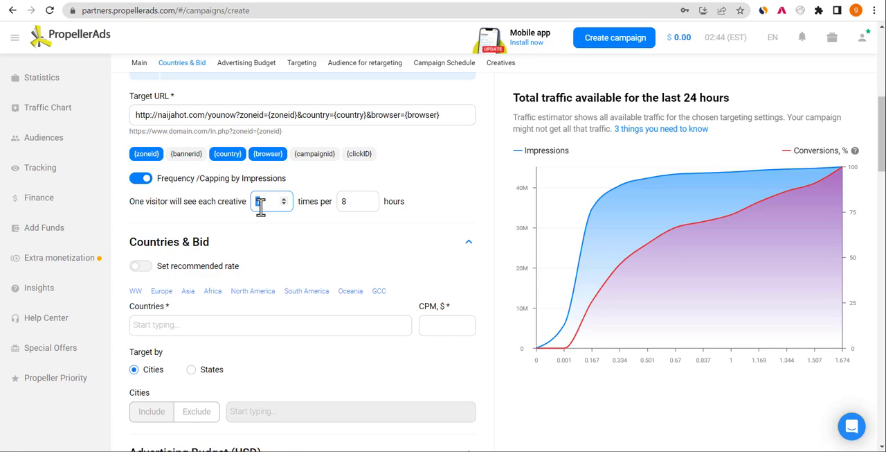
{"action": "left_click", "coordinate": [360, 202]}
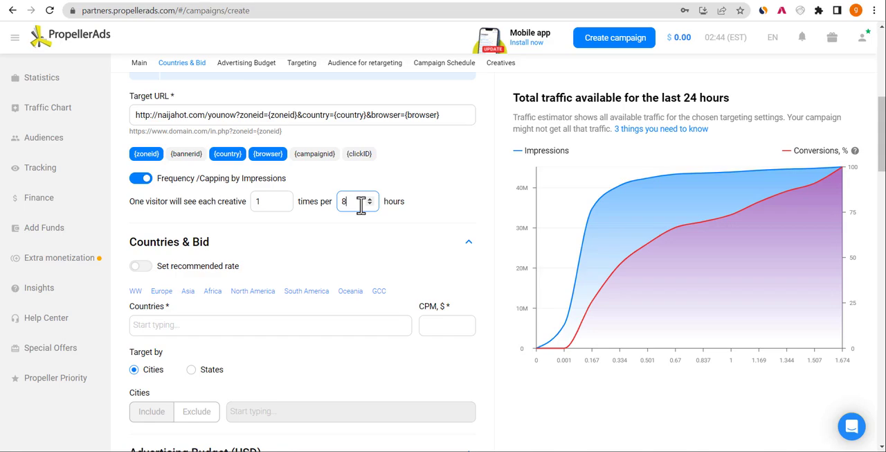
{"action": "double_click", "coordinate": [361, 202]}
{"action": "type", "text": "12"}
{"action": "left_click", "coordinate": [449, 229]}
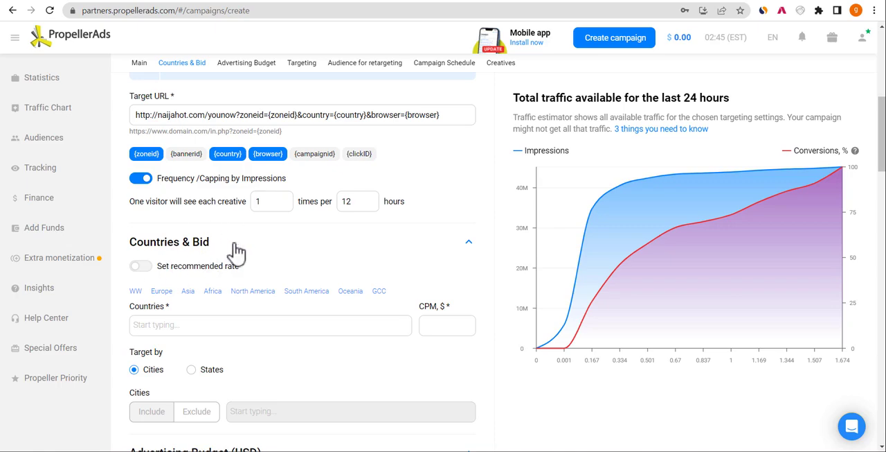
- Turn on the recommended rate for the campaign's bid
{"action": "left_click", "coordinate": [141, 270]}
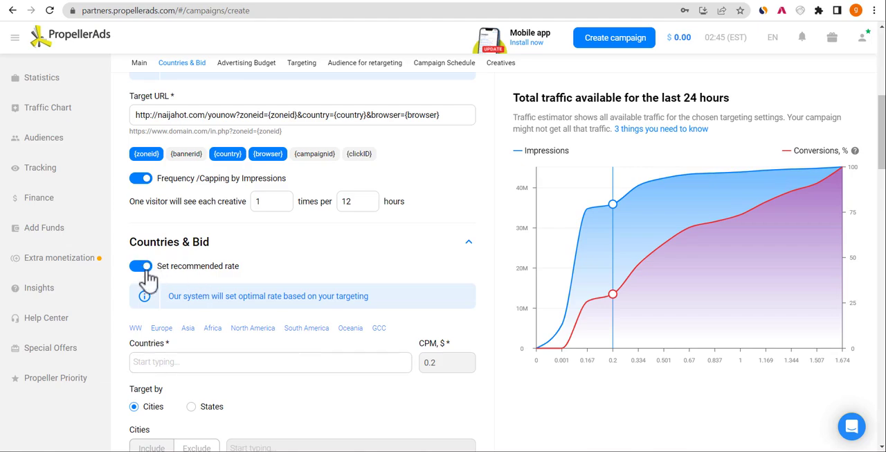
{"action": "left_click", "coordinate": [144, 273]}
{"action": "left_click", "coordinate": [145, 273]}
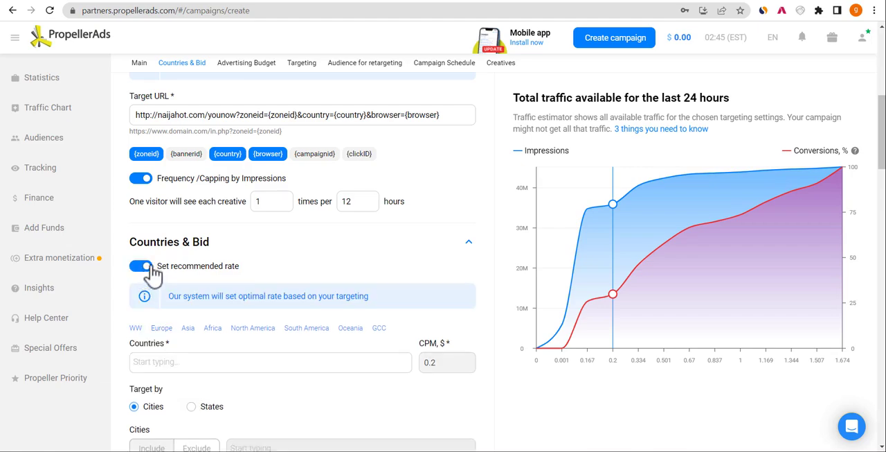
- Add United States as the campaign's target country
{"action": "left_click", "coordinate": [177, 376]}
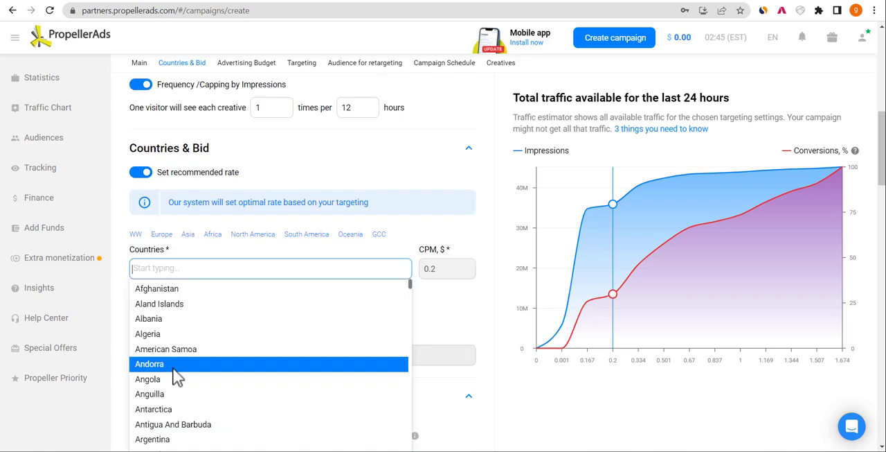
{"action": "type", "text": "un"}
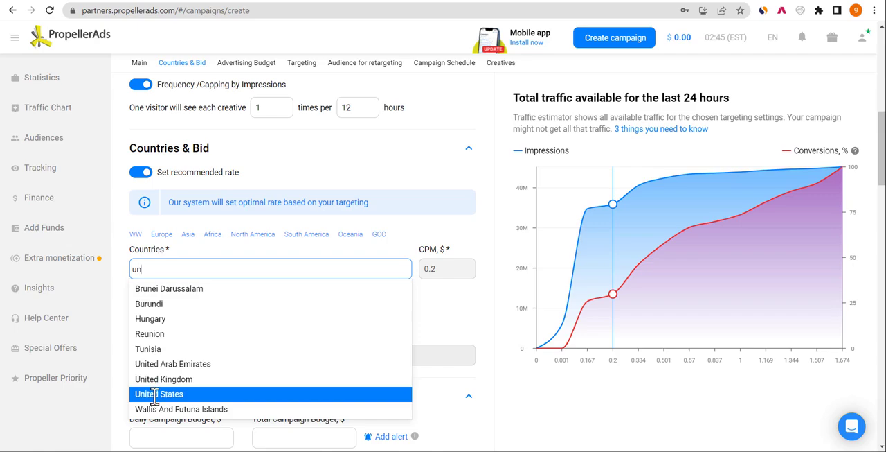
{"action": "left_click", "coordinate": [159, 394]}
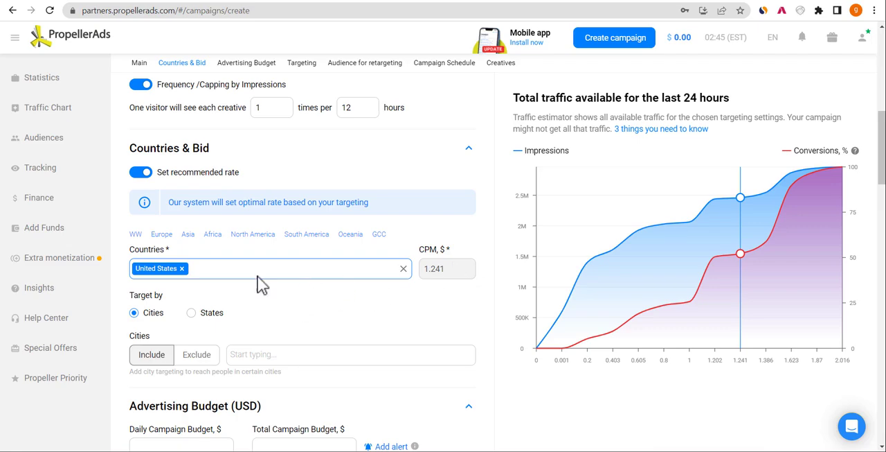
{"action": "left_click", "coordinate": [215, 268]}
{"action": "left_click", "coordinate": [324, 251]}
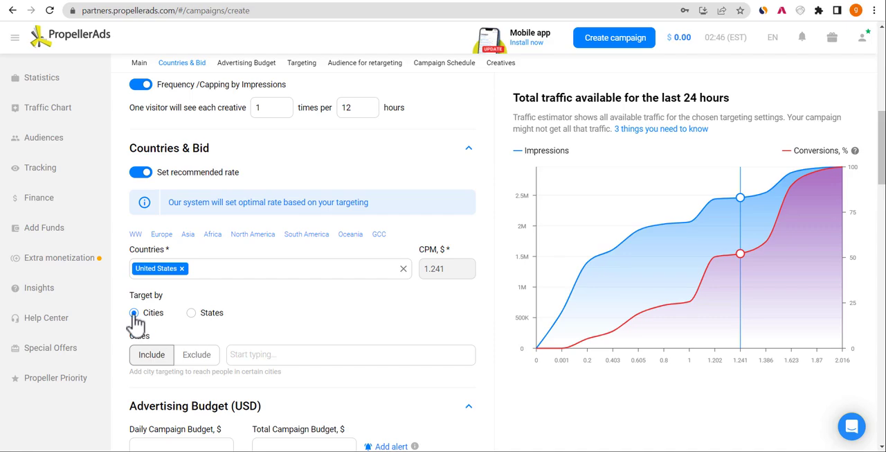
- Try the Exclude option for cities and states, and settle on targeting by States with the Include option
{"action": "left_click", "coordinate": [200, 358]}
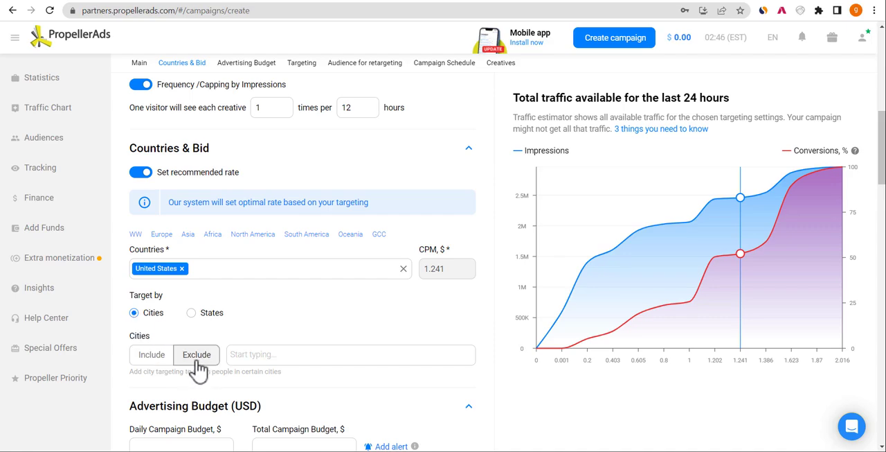
{"action": "left_click", "coordinate": [147, 360]}
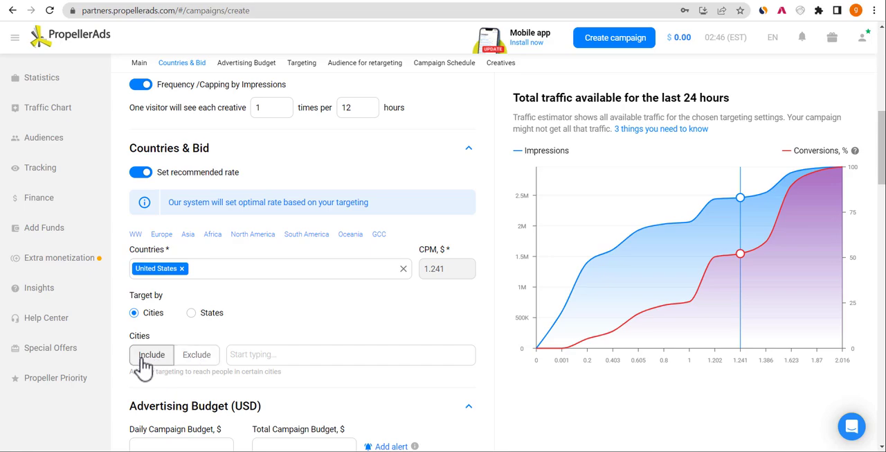
{"action": "left_click", "coordinate": [191, 316]}
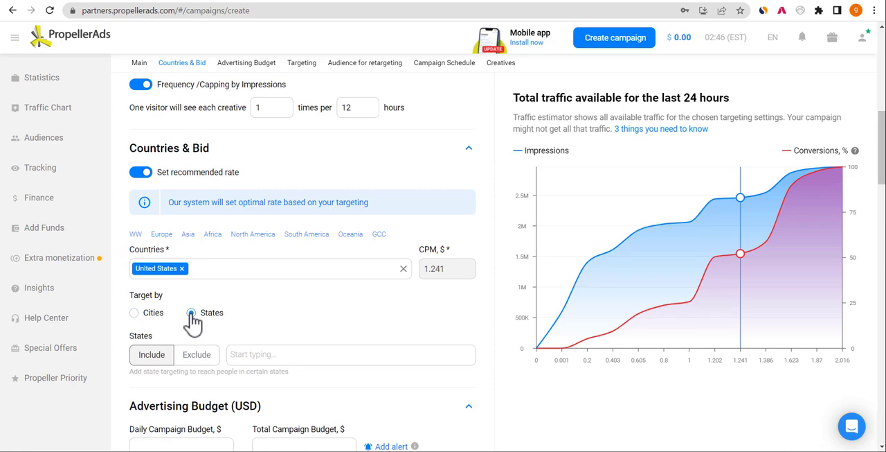
{"action": "left_click", "coordinate": [197, 355]}
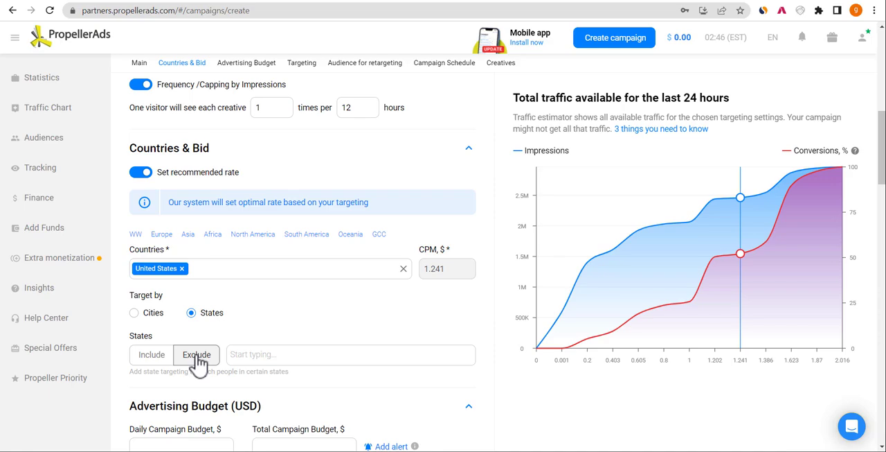
{"action": "left_click", "coordinate": [158, 356]}
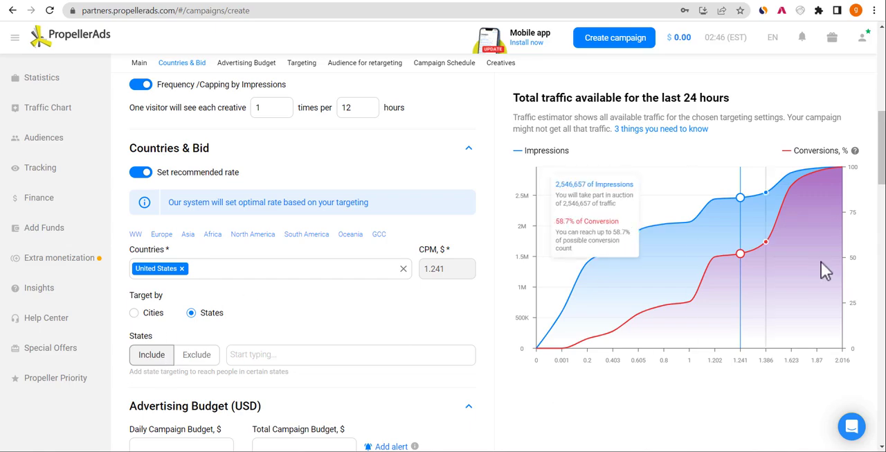
- Set the daily campaign budget to $30
{"action": "left_click_drag", "start_coordinate": [883, 152], "coordinate": [883, 187]}
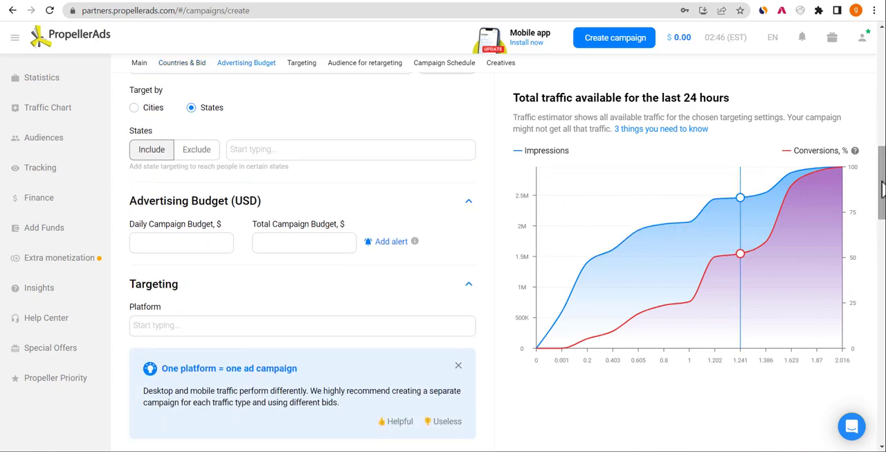
{"action": "left_click", "coordinate": [187, 243]}
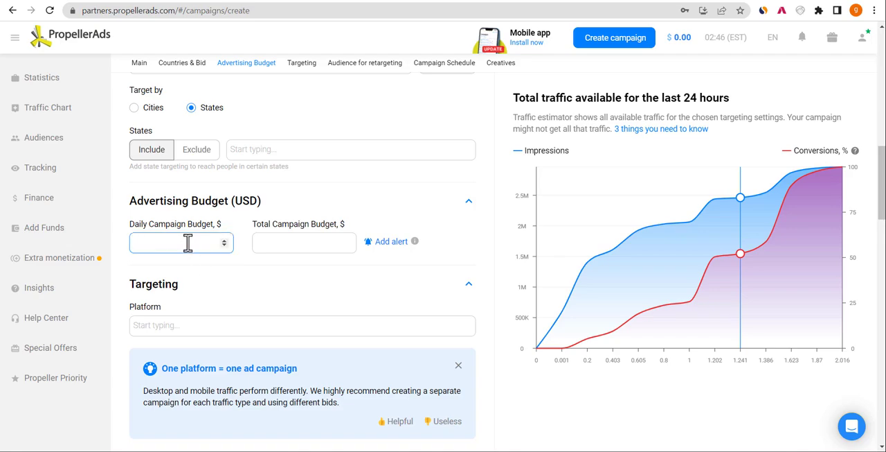
{"action": "type", "text": "2"}
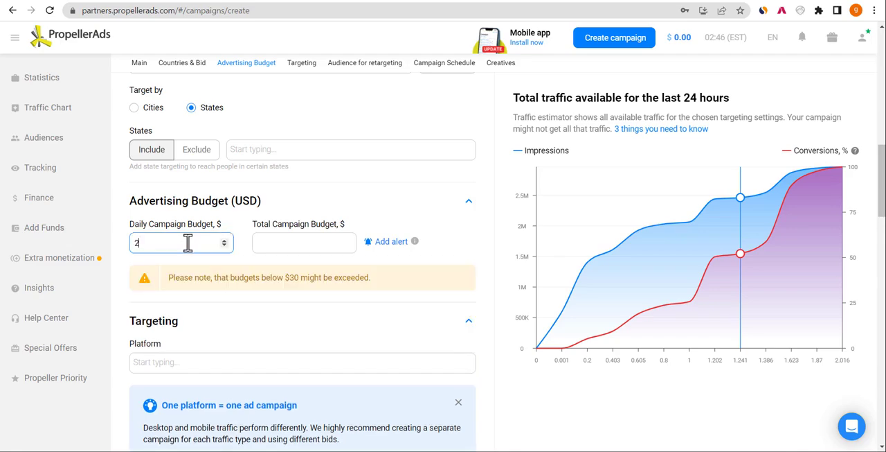
{"action": "key", "text": "BackSpace"}
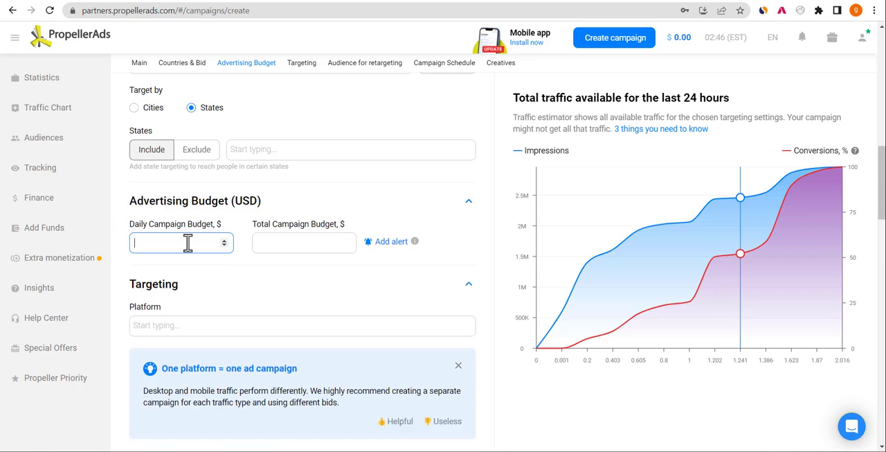
{"action": "type", "text": "5"}
{"action": "key", "text": "BackSpace"}
{"action": "type", "text": "34"}
{"action": "key", "text": "BackSpace"}
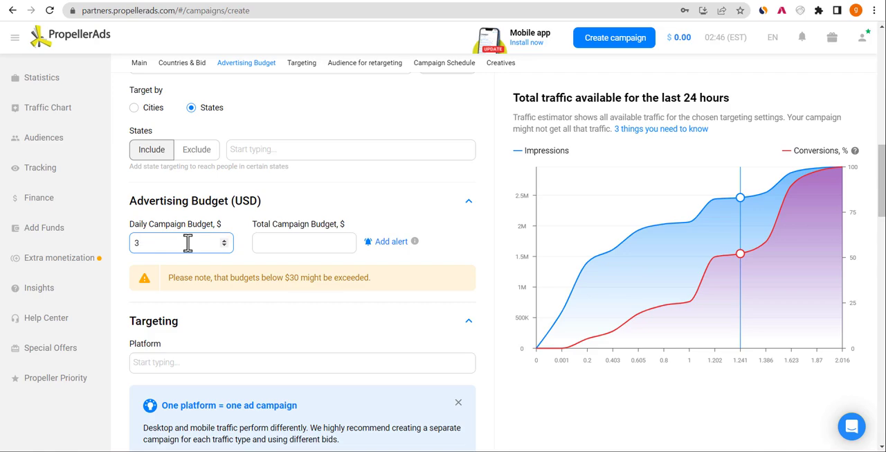
{"action": "type", "text": "0"}
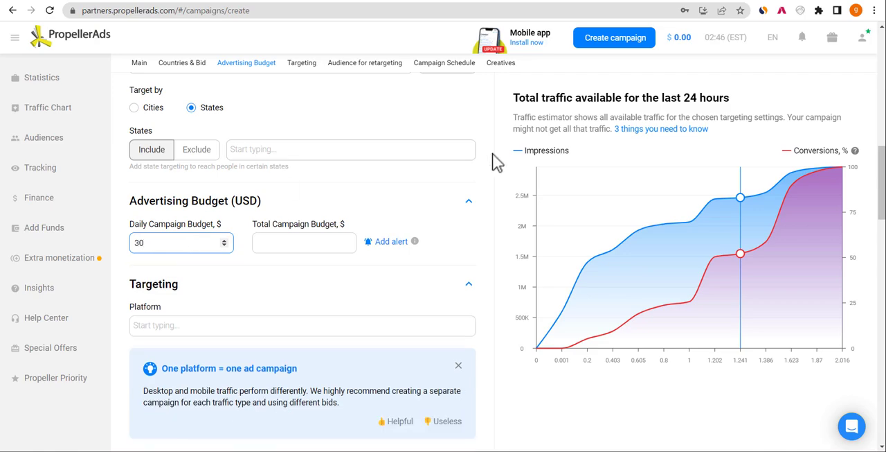
- Check the recommended CPM rate for the United States and open the Calculator app
{"action": "scroll", "coordinate": [509, 256], "scroll_direction": "up", "scroll_amount": 3}
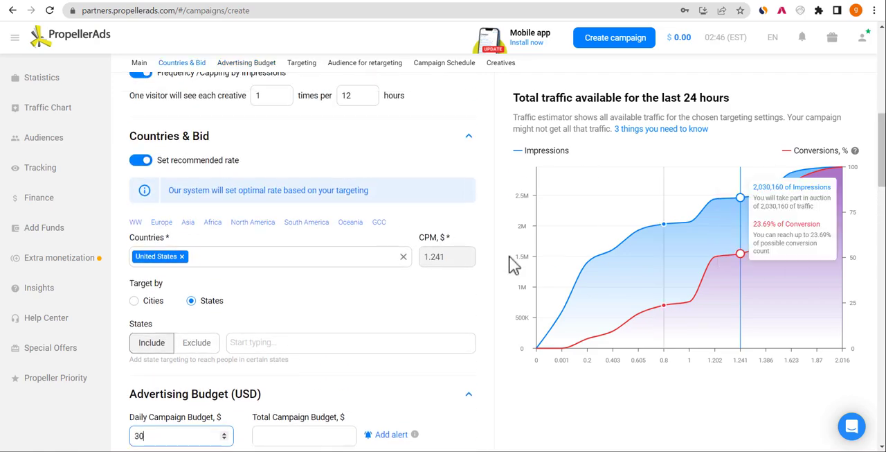
{"action": "double_click", "coordinate": [436, 257]}
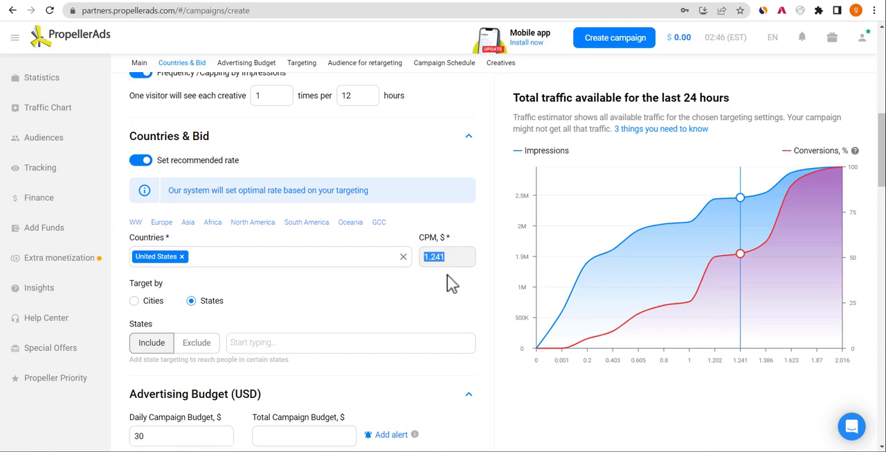
{"action": "left_click", "coordinate": [312, 451]}
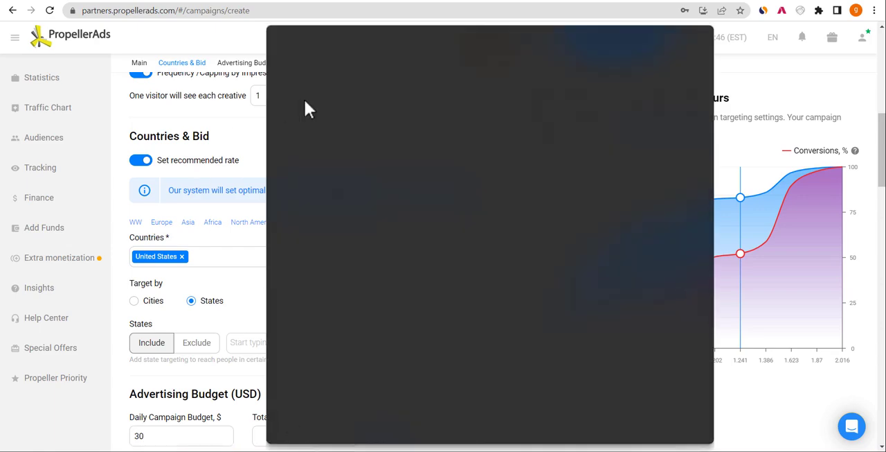
{"action": "left_click", "coordinate": [318, 72]}
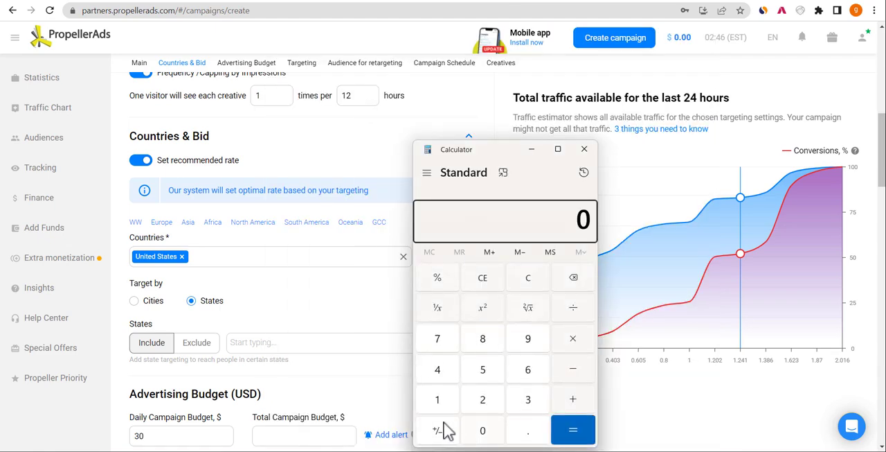
{"action": "left_click", "coordinate": [438, 403]}
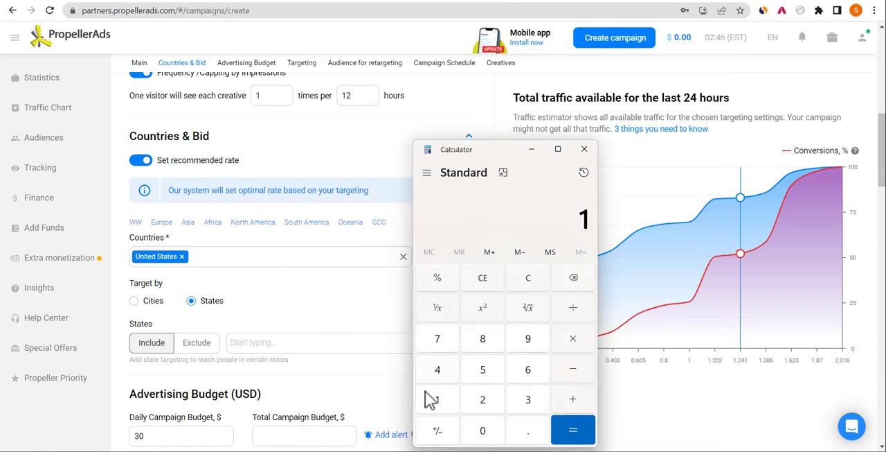
{"action": "left_click", "coordinate": [483, 278]}
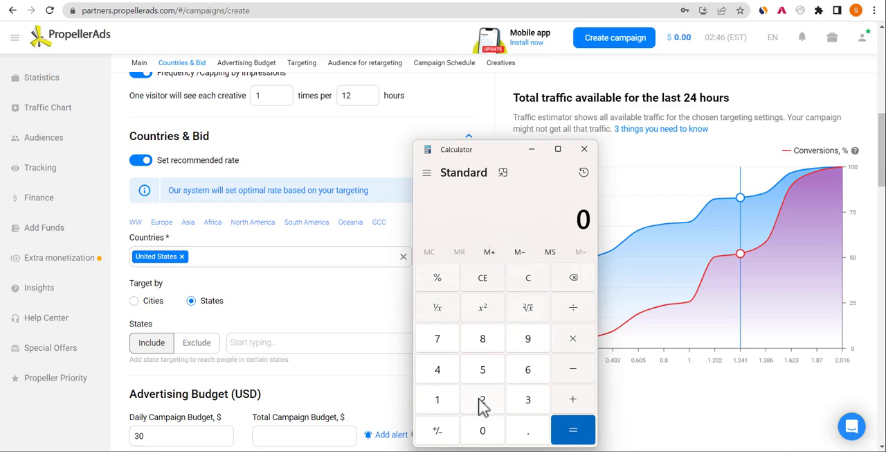
{"action": "left_click", "coordinate": [481, 401]}
{"action": "left_click", "coordinate": [478, 436]}
{"action": "left_click", "coordinate": [478, 437]}
{"action": "left_click", "coordinate": [478, 437]}
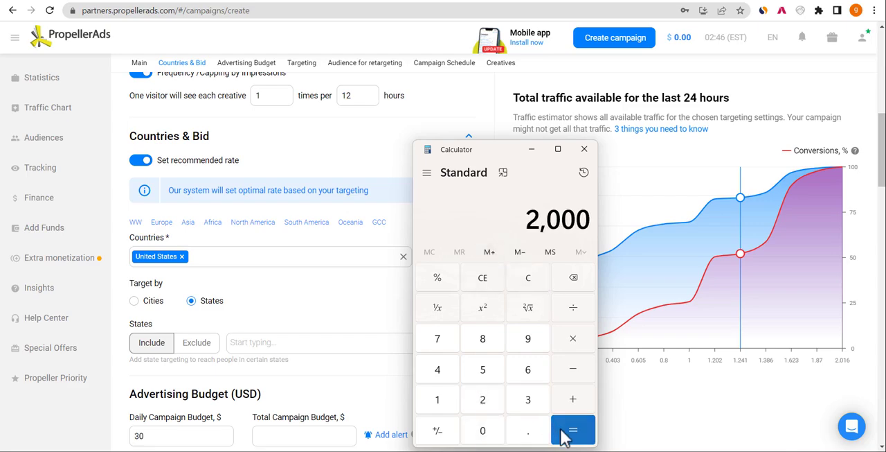
{"action": "left_click", "coordinate": [482, 283]}
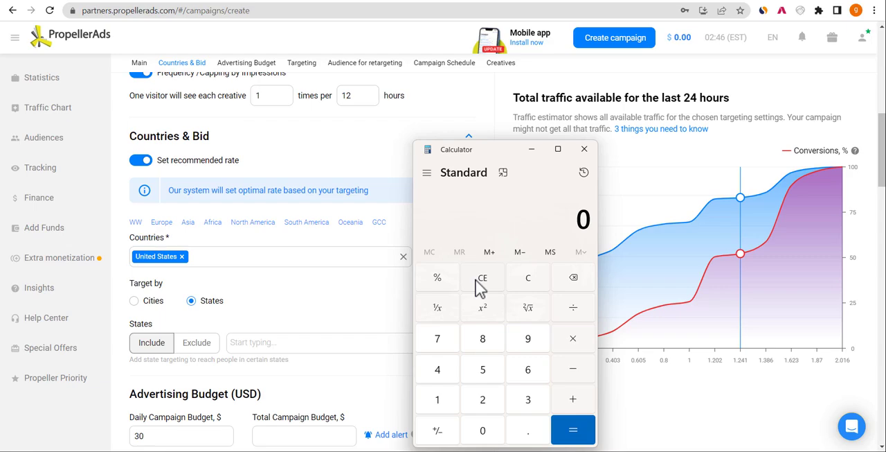
- Calculate 1000 minus 200, highlight the result and minimize the calculator to return to the campaign form
{"action": "left_click", "coordinate": [445, 402]}
{"action": "left_click", "coordinate": [484, 433]}
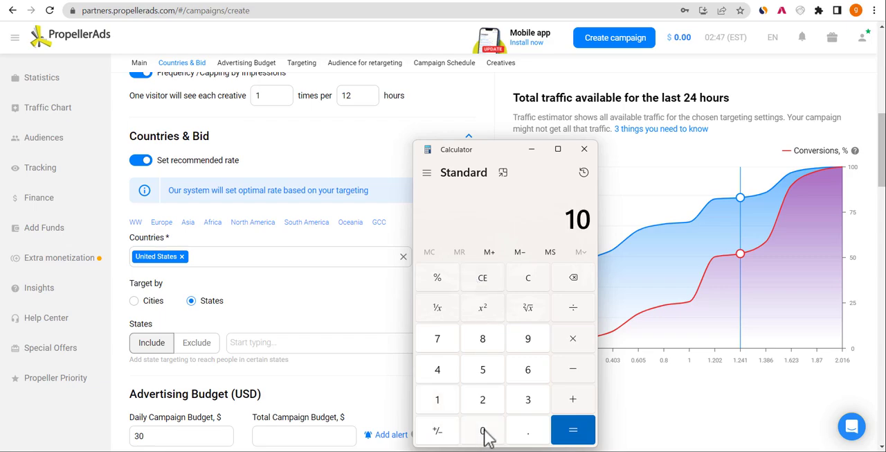
{"action": "left_click", "coordinate": [485, 433]}
{"action": "left_click", "coordinate": [485, 434]}
{"action": "left_click", "coordinate": [573, 377]}
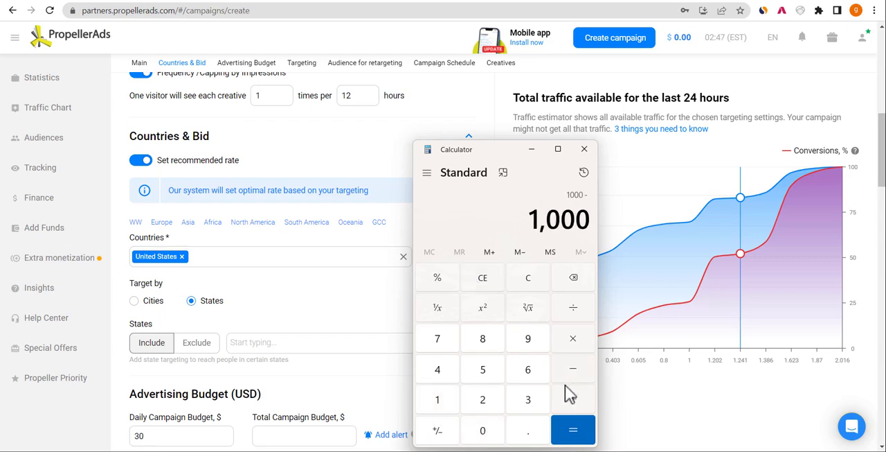
{"action": "left_click", "coordinate": [482, 400]}
{"action": "left_click", "coordinate": [484, 431]}
{"action": "left_click", "coordinate": [485, 432]}
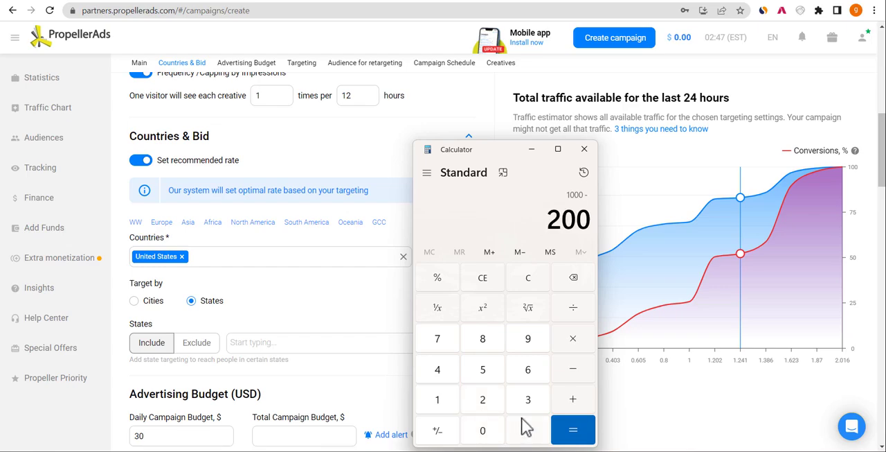
{"action": "left_click", "coordinate": [586, 435]}
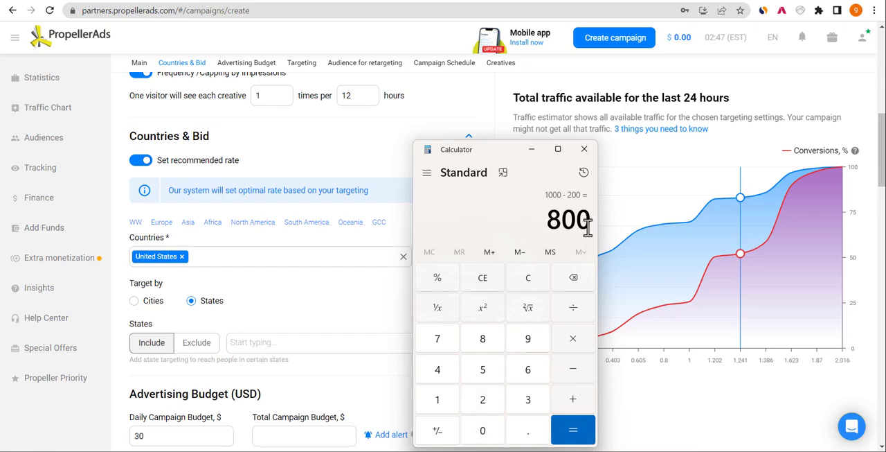
{"action": "left_click_drag", "start_coordinate": [588, 222], "coordinate": [528, 224]}
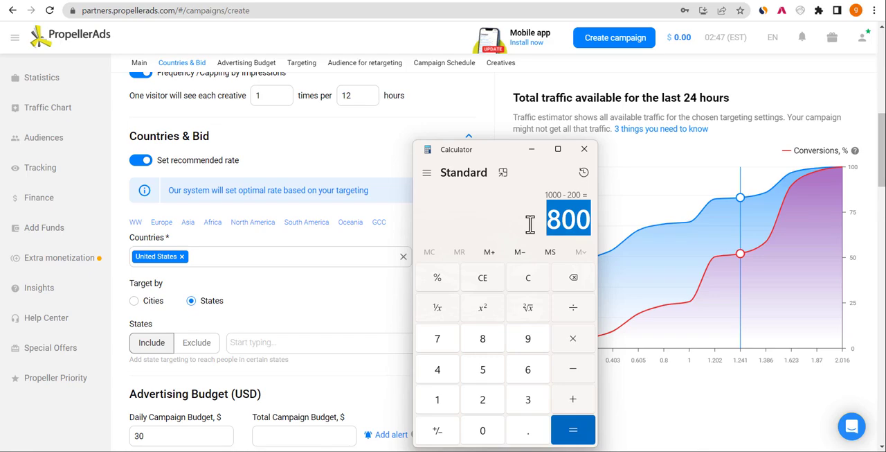
{"action": "left_click", "coordinate": [576, 201]}
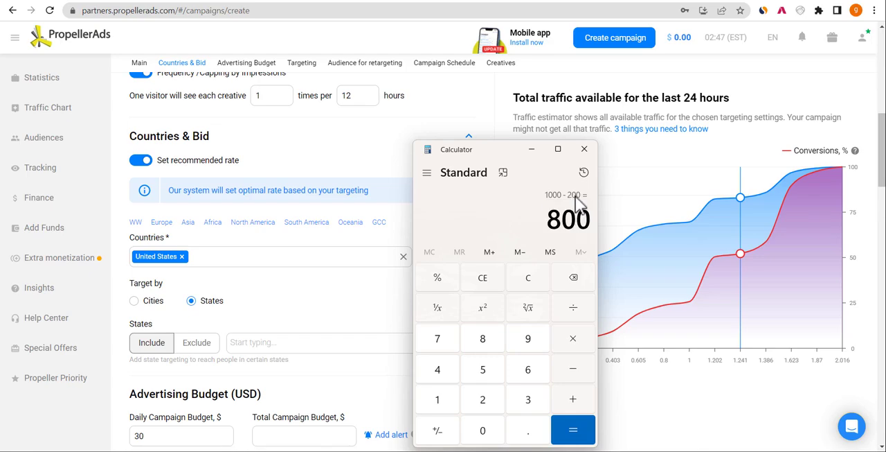
{"action": "left_click", "coordinate": [532, 149]}
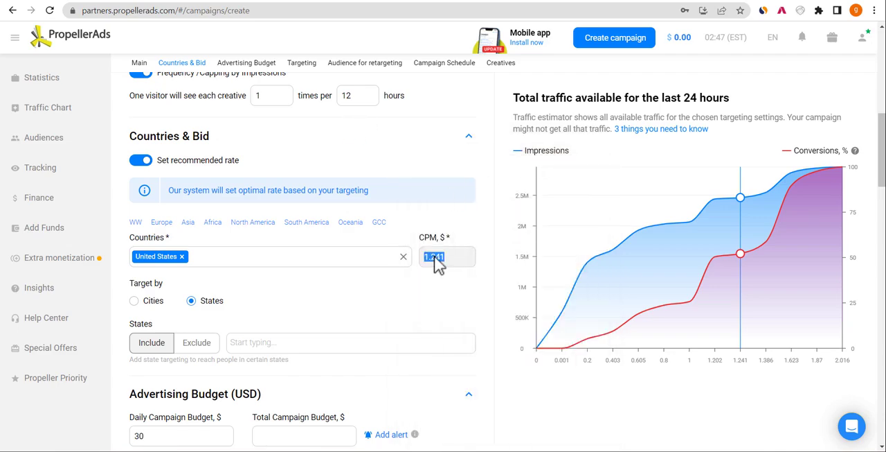
- Bring up the calculator to review the last calculation, and minimize it to return to the campaign form
{"action": "left_click", "coordinate": [644, 450]}
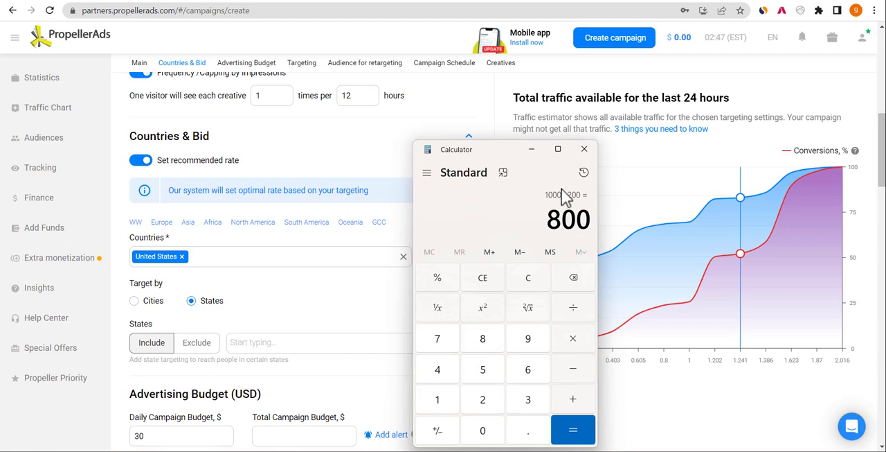
{"action": "left_click", "coordinate": [533, 151]}
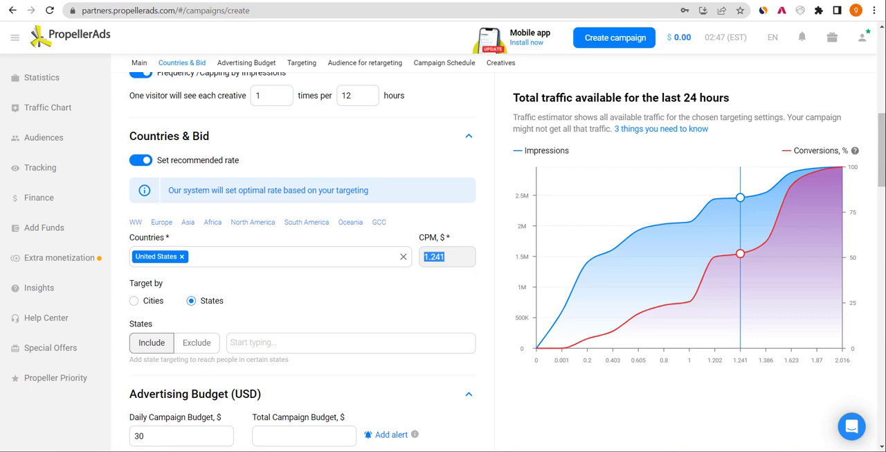
- Set the total campaign budget to $200 in the Advertising Budget section
{"action": "left_click", "coordinate": [885, 168]}
{"action": "left_click_drag", "start_coordinate": [885, 170], "coordinate": [884, 205]}
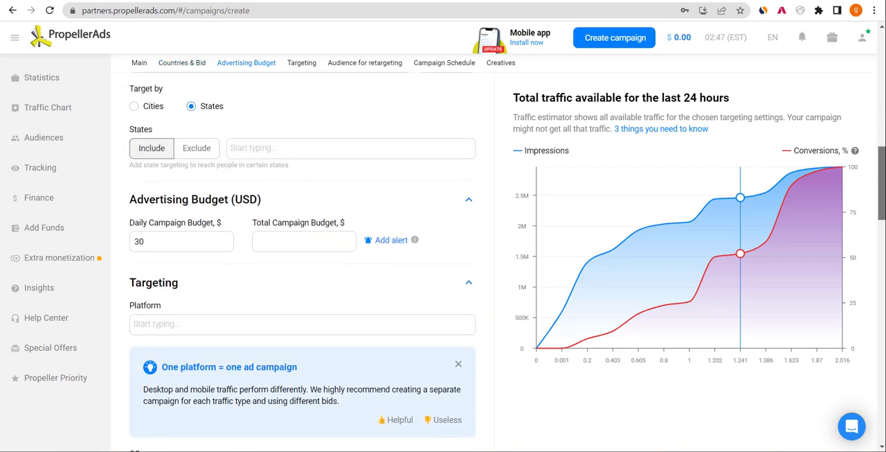
{"action": "left_click", "coordinate": [322, 237]}
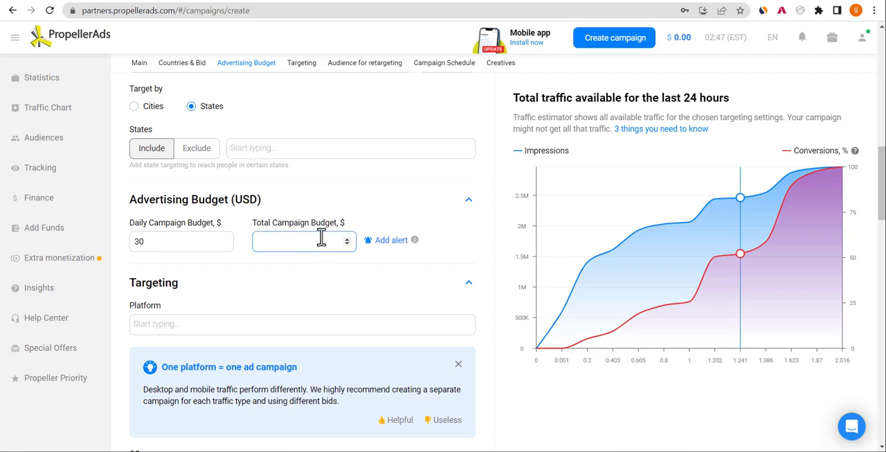
{"action": "type", "text": "200"}
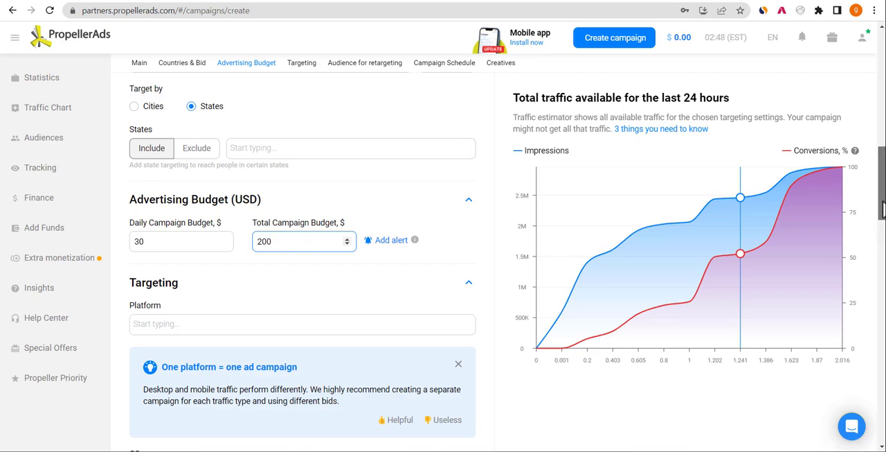
- Target the Mobile platform and dismiss the "One platform = one ad campaign" tip
{"action": "left_click_drag", "start_coordinate": [883, 206], "coordinate": [883, 233]}
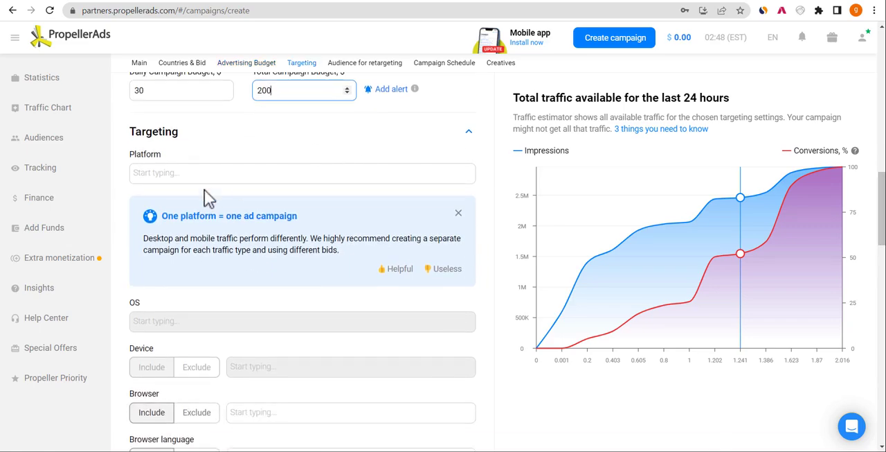
{"action": "left_click", "coordinate": [200, 177]}
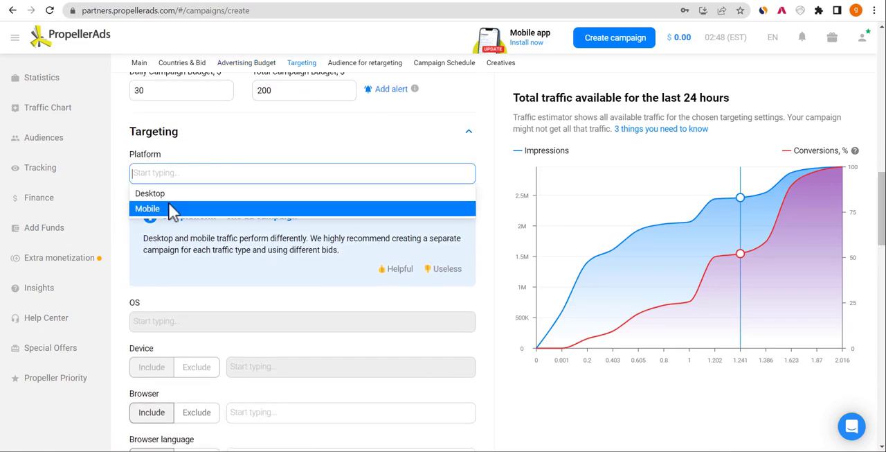
{"action": "left_click", "coordinate": [149, 210]}
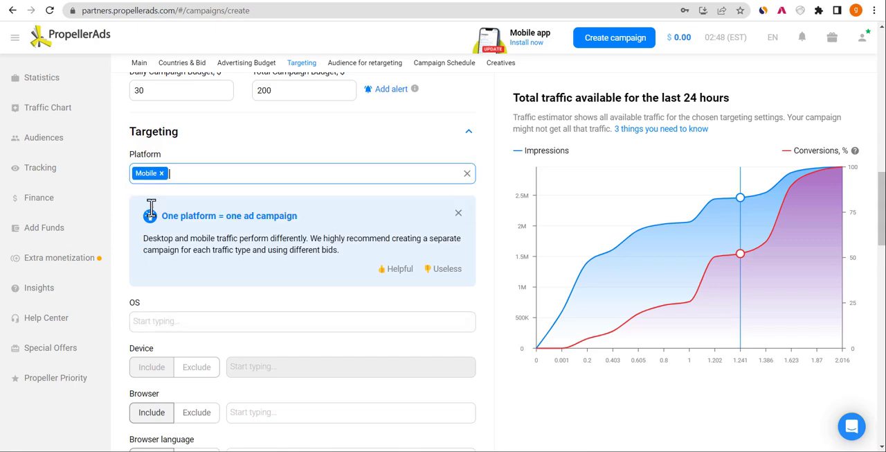
{"action": "left_click", "coordinate": [459, 214]}
- Target the Android, iOS and Windows Phone operating systems
{"action": "left_click", "coordinate": [399, 219]}
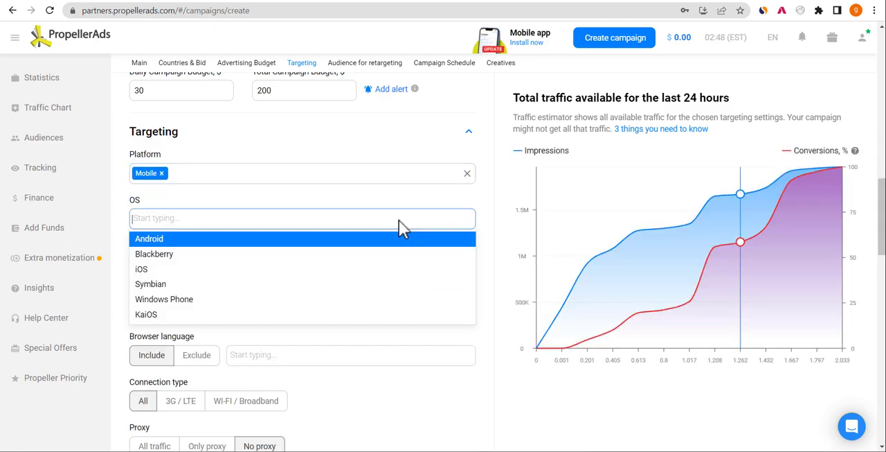
{"action": "left_click", "coordinate": [165, 238]}
{"action": "left_click", "coordinate": [214, 219]}
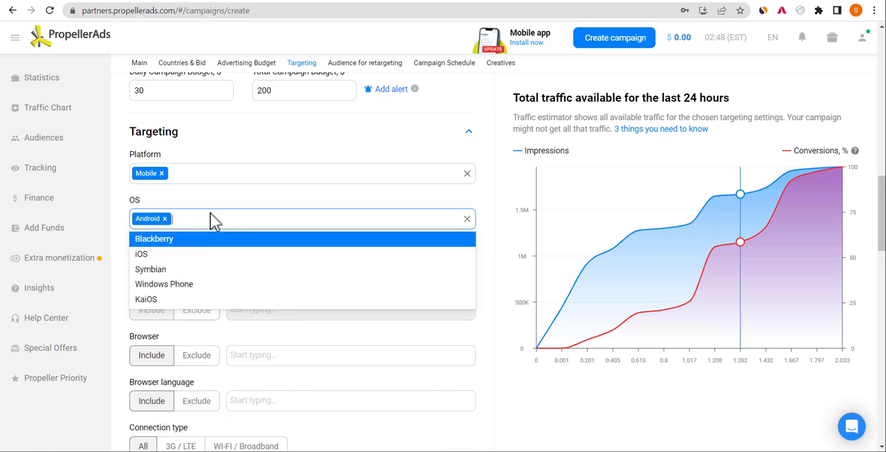
{"action": "left_click", "coordinate": [142, 253]}
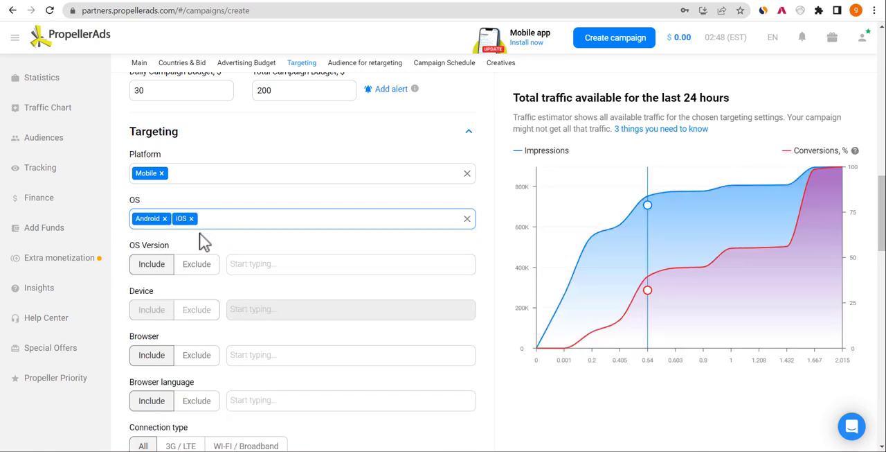
{"action": "left_click", "coordinate": [249, 219]}
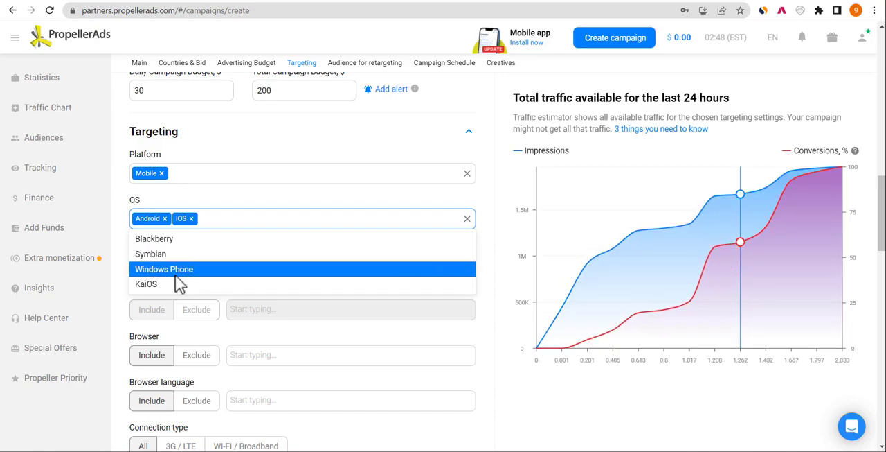
{"action": "left_click", "coordinate": [175, 275]}
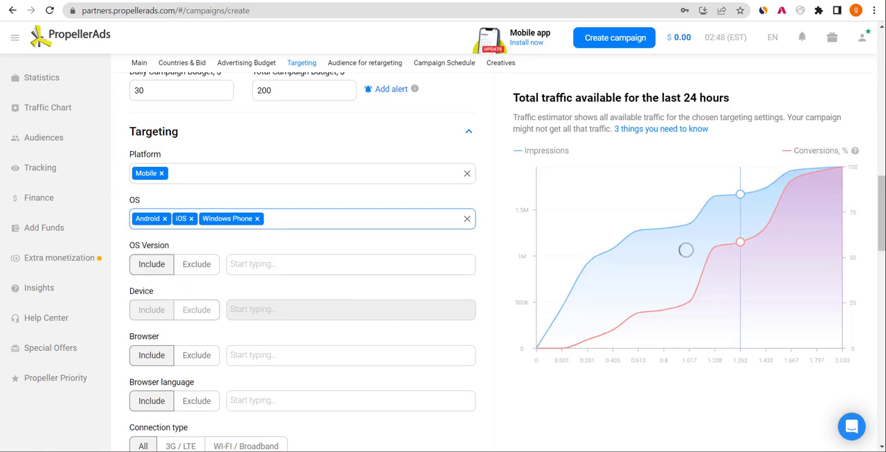
- Include Google Chrome and Mozilla Firefox as the targeted browsers
{"action": "mouse_move", "coordinate": [883, 232]}
{"action": "left_mouse_down"}
{"action": "mouse_move", "coordinate": [882, 256]}
{"action": "mouse_move", "coordinate": [882, 240]}
{"action": "left_mouse_up"}
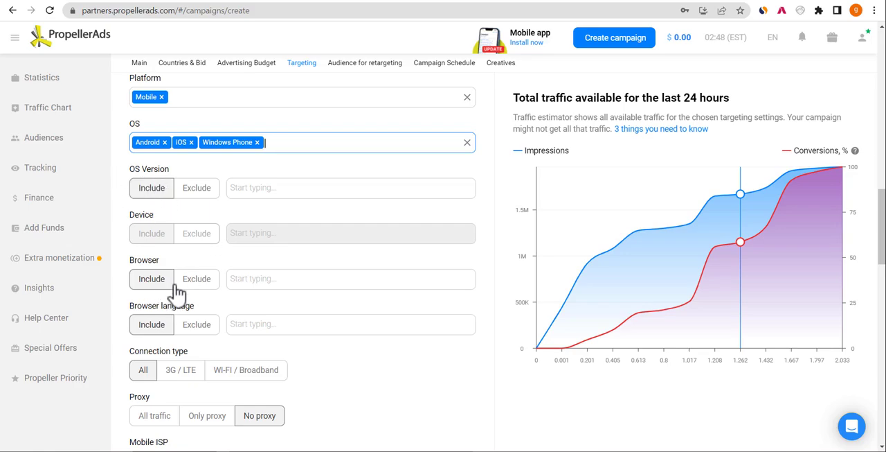
{"action": "left_click", "coordinate": [274, 278]}
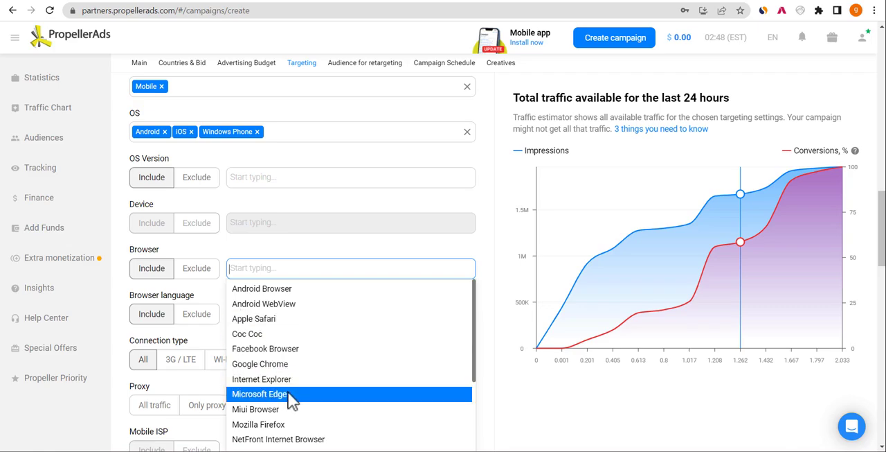
{"action": "left_click", "coordinate": [279, 365]}
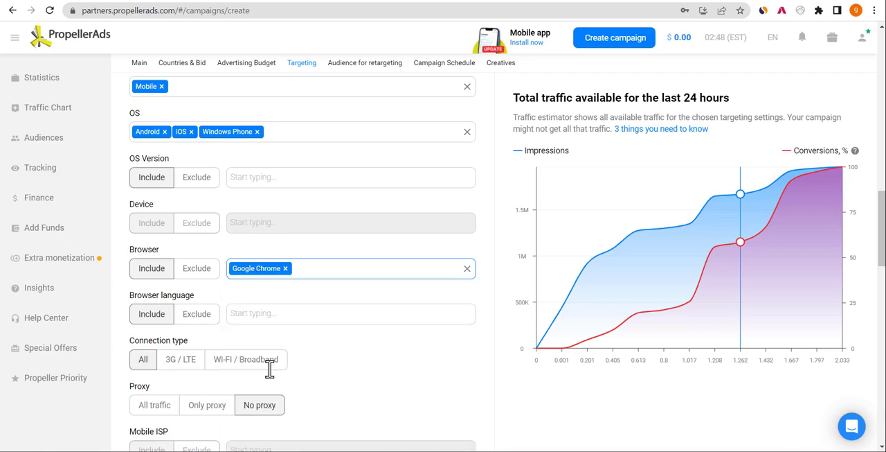
{"action": "left_click", "coordinate": [300, 270]}
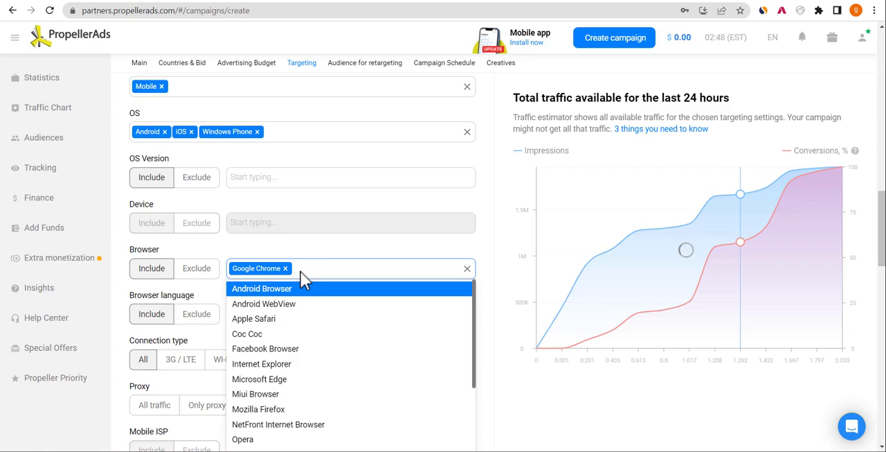
{"action": "type", "text": "fi"}
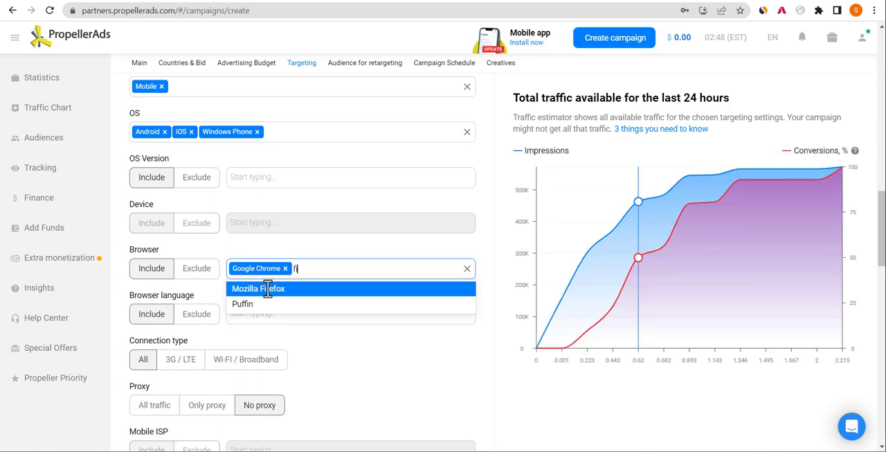
{"action": "left_click", "coordinate": [298, 287]}
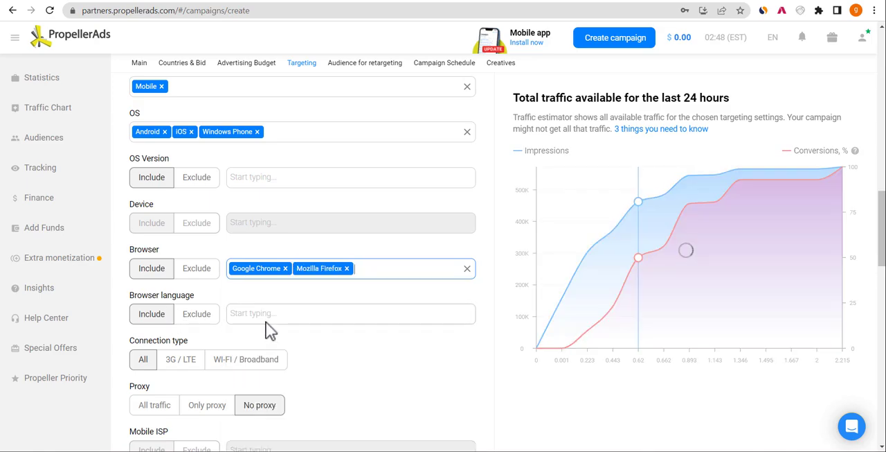
- Include English as the targeted browser language
{"action": "left_click", "coordinate": [255, 316]}
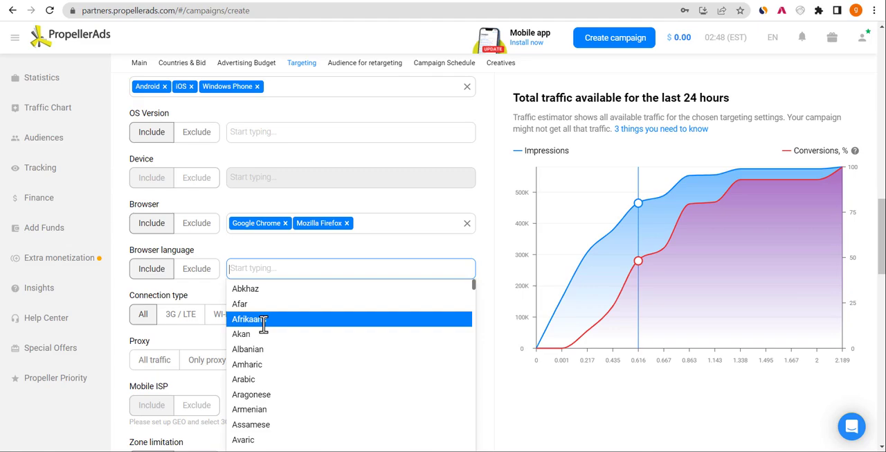
{"action": "left_click", "coordinate": [249, 274]}
{"action": "type", "text": "eng"}
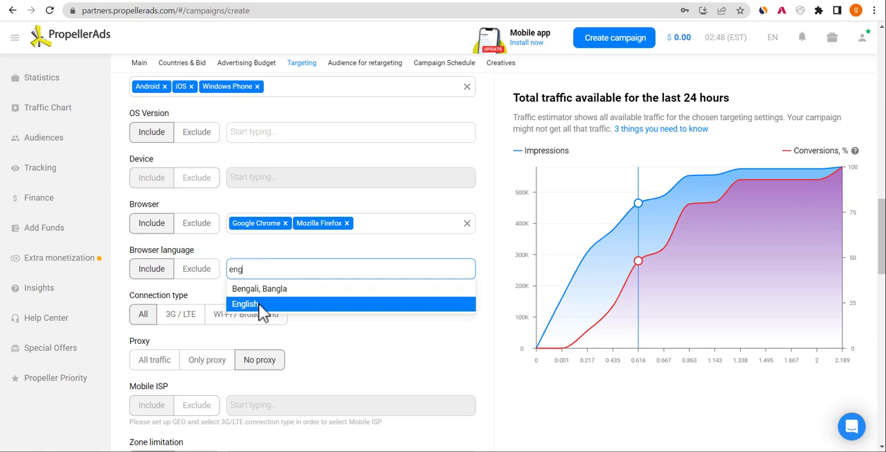
{"action": "left_click", "coordinate": [258, 304]}
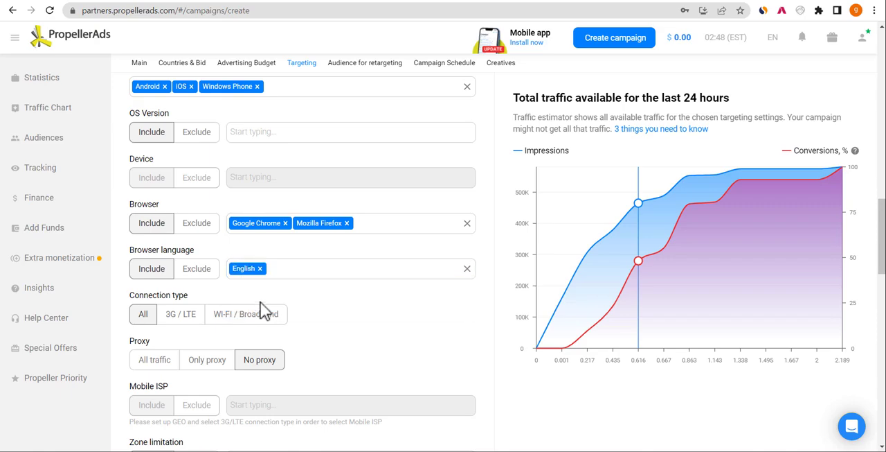
{"action": "left_click_drag", "start_coordinate": [259, 311], "coordinate": [685, 249]}
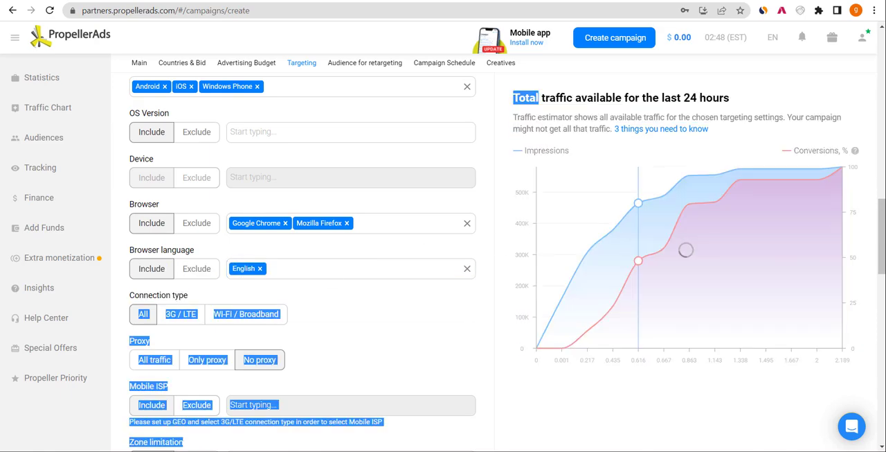
{"action": "left_click", "coordinate": [408, 315]}
- Set the connection type to All and keep the proxy setting at No proxy
{"action": "left_click", "coordinate": [143, 314]}
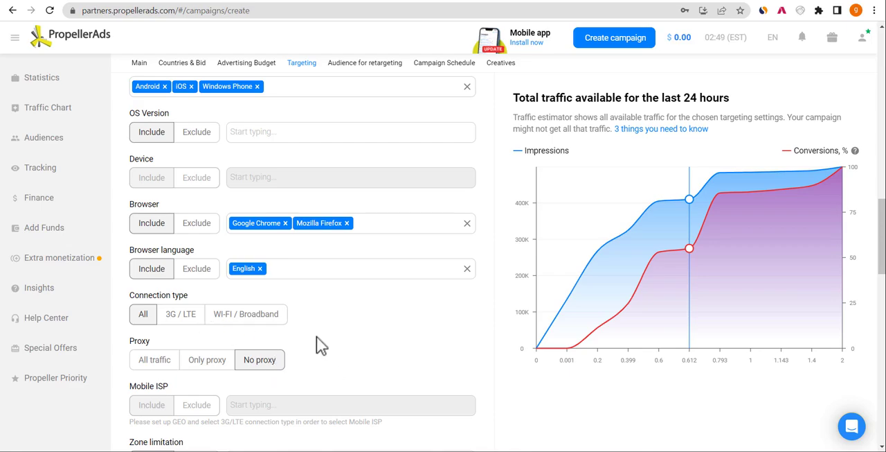
{"action": "scroll", "coordinate": [317, 337], "scroll_direction": "down", "scroll_amount": 1}
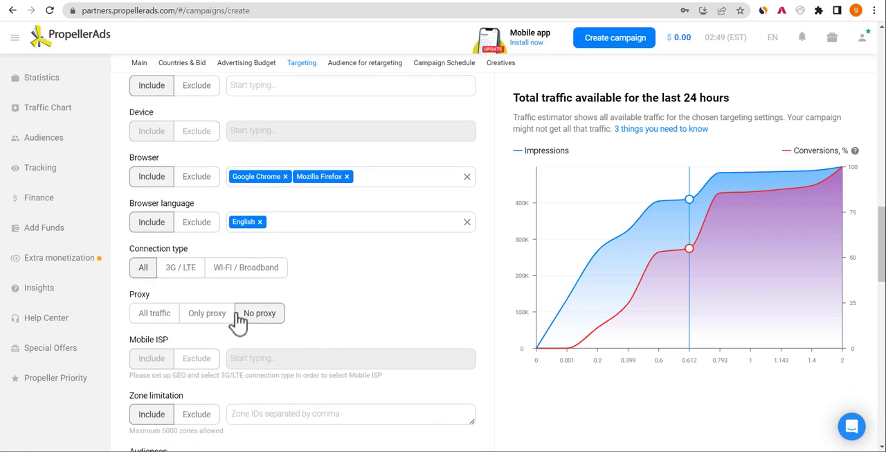
{"action": "triple_click", "coordinate": [262, 318]}
- Review the Zone limitation and Audiences targeting fields, leaving both empty
{"action": "left_click_drag", "start_coordinate": [883, 261], "coordinate": [885, 289]}
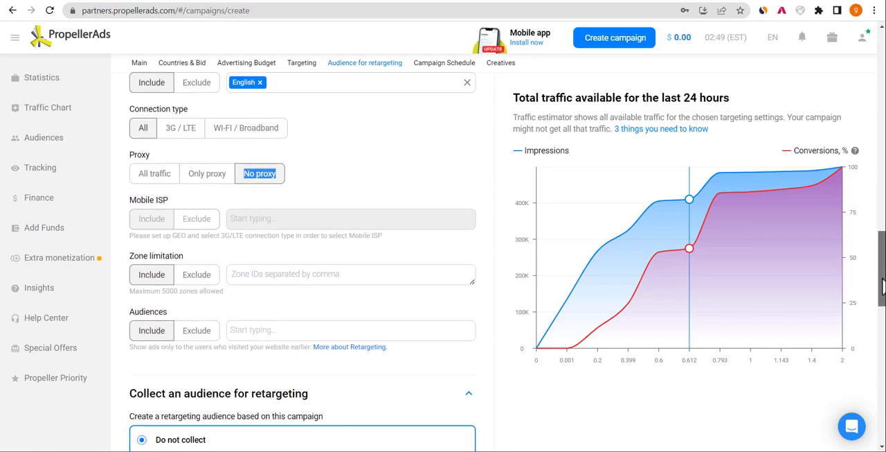
{"action": "left_click", "coordinate": [305, 268]}
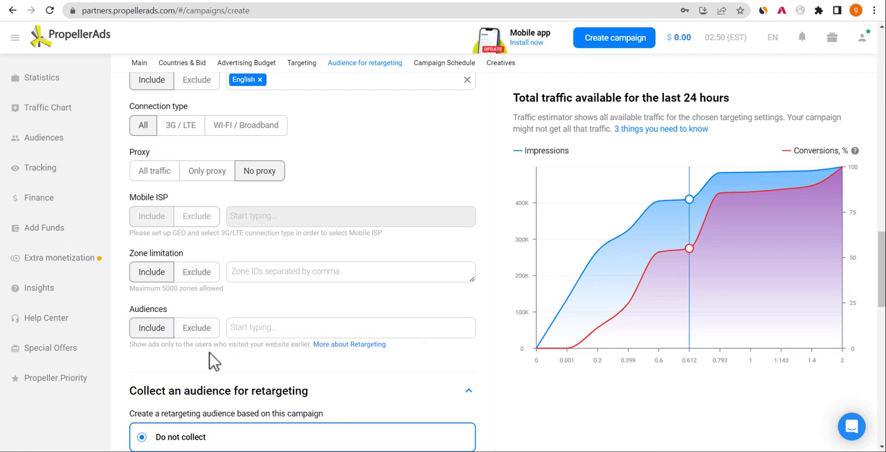
{"action": "left_click", "coordinate": [281, 324]}
{"action": "left_click", "coordinate": [477, 315]}
- Set retargeting to collect users who clicked on the ads in this campaign, and open the audience name list
{"action": "scroll", "coordinate": [882, 297], "scroll_direction": "down", "scroll_amount": 4}
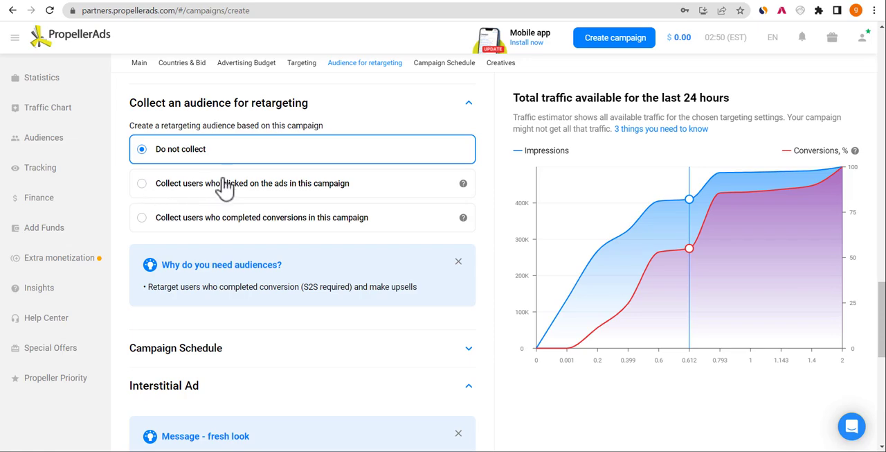
{"action": "left_click", "coordinate": [294, 185]}
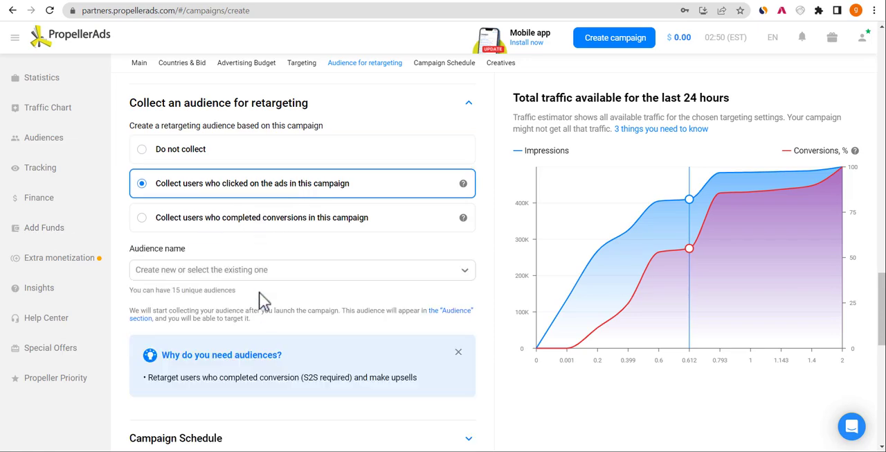
{"action": "left_click", "coordinate": [264, 273]}
{"action": "left_click", "coordinate": [251, 268]}
{"action": "left_click", "coordinate": [189, 269]}
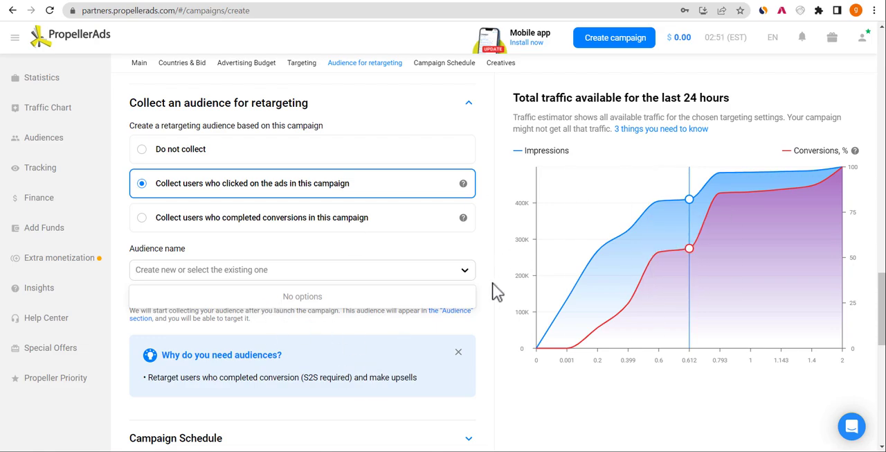
- Expand the Campaign Schedule section and review its timezone, display period and ad delivery settings
{"action": "left_click_drag", "start_coordinate": [883, 289], "coordinate": [878, 305]}
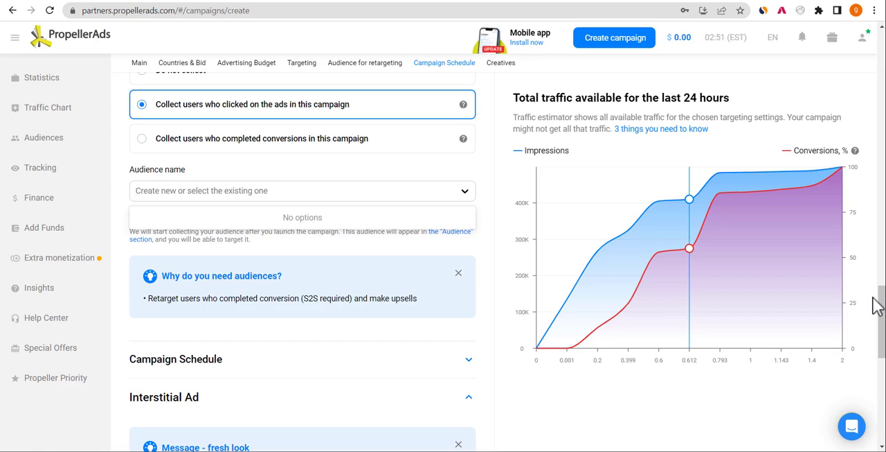
{"action": "left_click", "coordinate": [469, 360]}
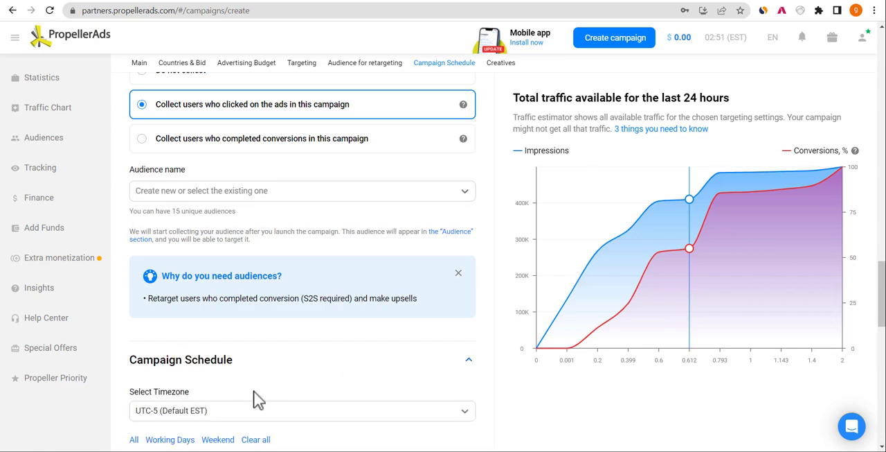
{"action": "left_click_drag", "start_coordinate": [883, 325], "coordinate": [883, 404]}
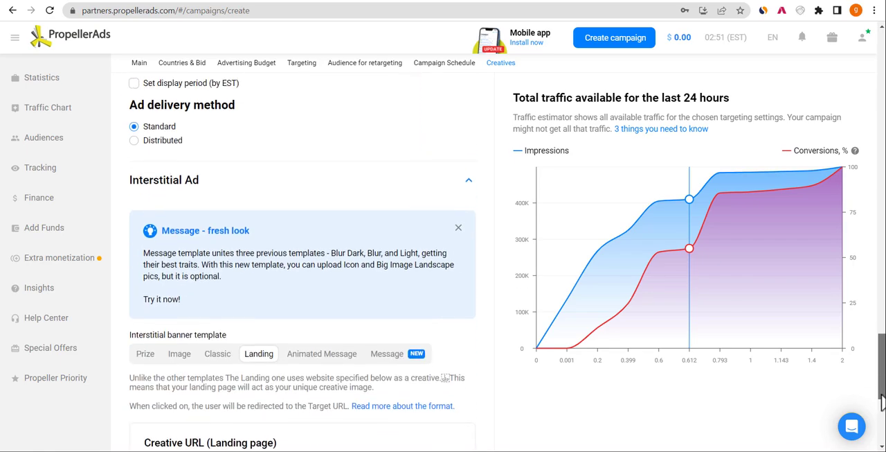
- Dismiss the Message template tip in the Interstitial Ad section, and review the landing page URL field and banner templates
{"action": "left_click", "coordinate": [458, 228]}
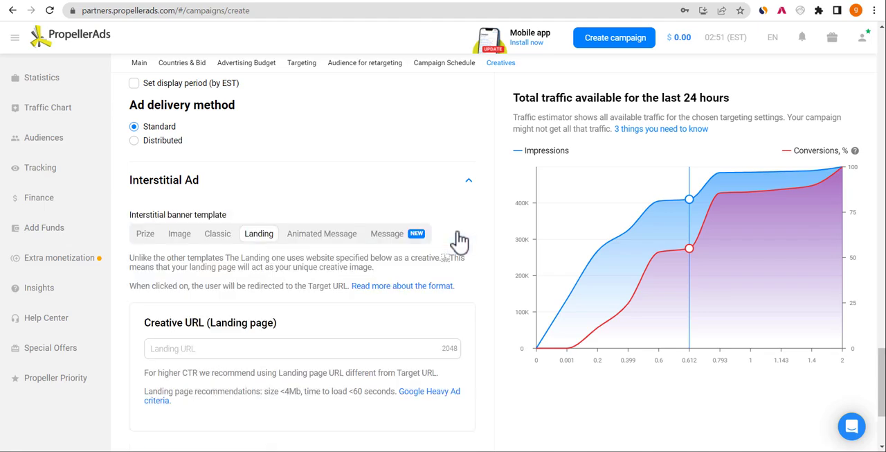
{"action": "left_click", "coordinate": [231, 346]}
{"action": "scroll", "coordinate": [450, 243], "scroll_direction": "up", "scroll_amount": 1}
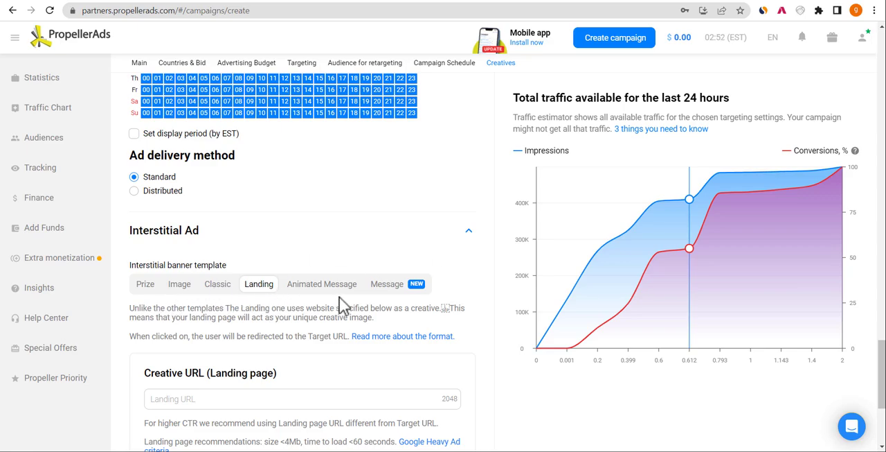
- Compare the Image, Message and Classic interstitial banner templates in the preview, and set the template to Image
{"action": "left_click", "coordinate": [179, 290]}
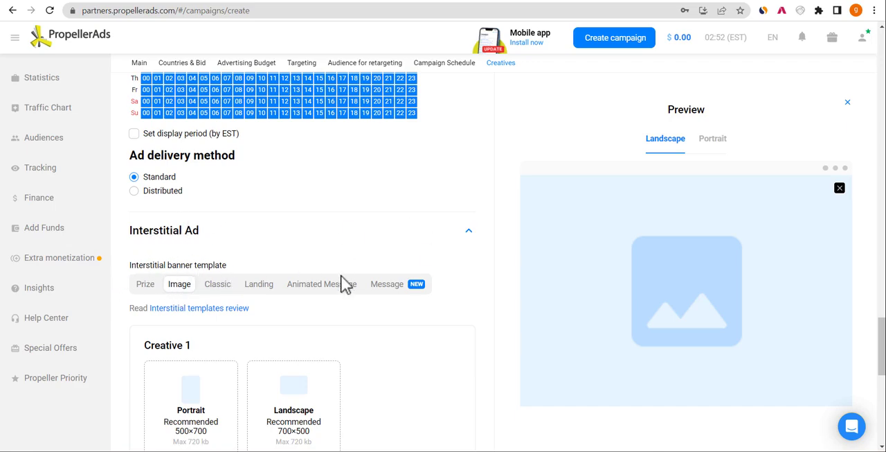
{"action": "left_click", "coordinate": [390, 289]}
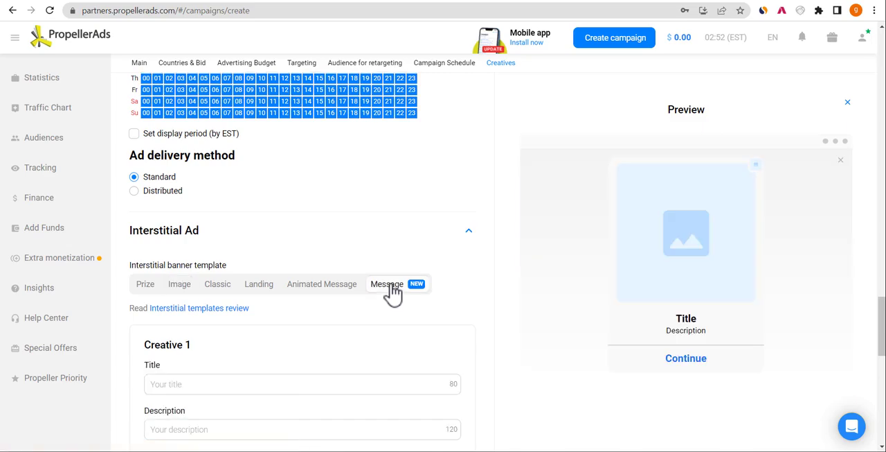
{"action": "left_click", "coordinate": [180, 292]}
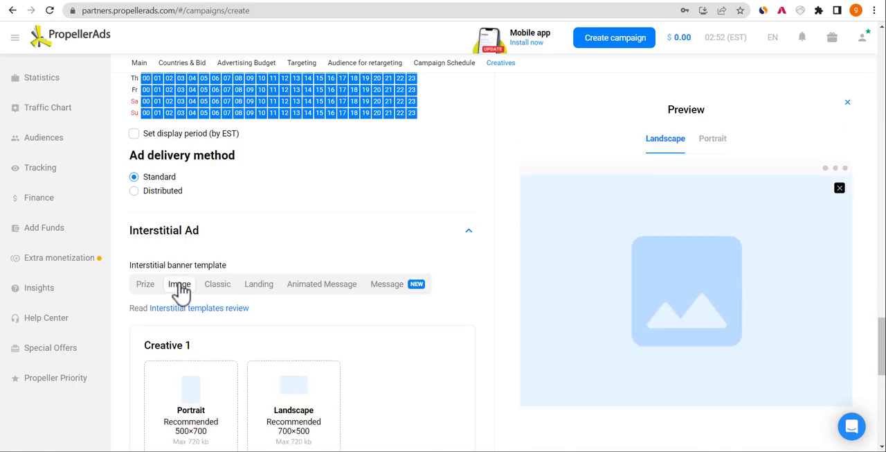
{"action": "left_click", "coordinate": [214, 291]}
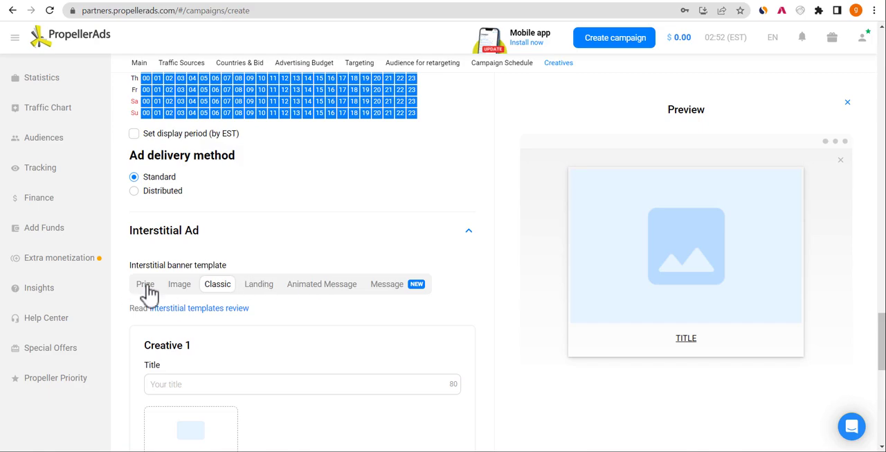
{"action": "left_click", "coordinate": [176, 290]}
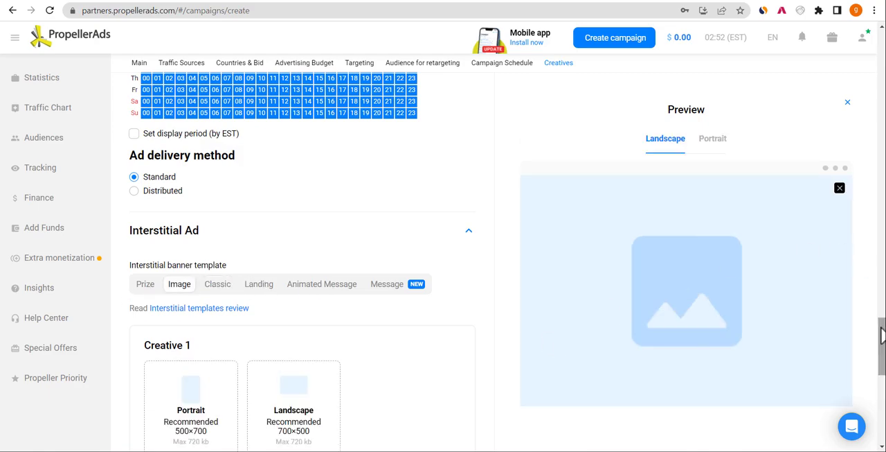
{"action": "left_click_drag", "start_coordinate": [882, 336], "coordinate": [883, 358]}
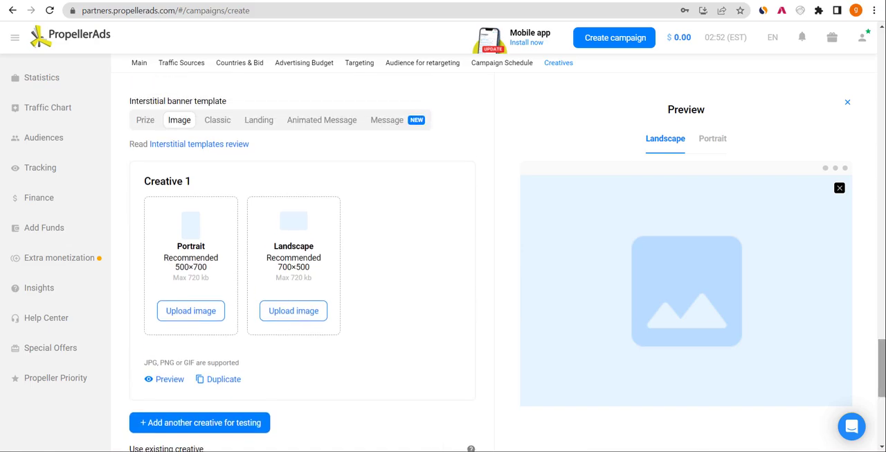
{"action": "left_click", "coordinate": [197, 260]}
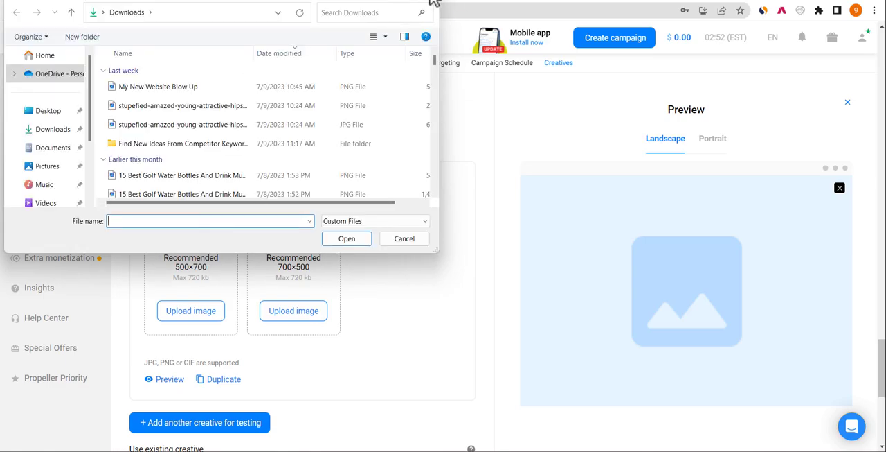
{"action": "left_click", "coordinate": [429, 0]}
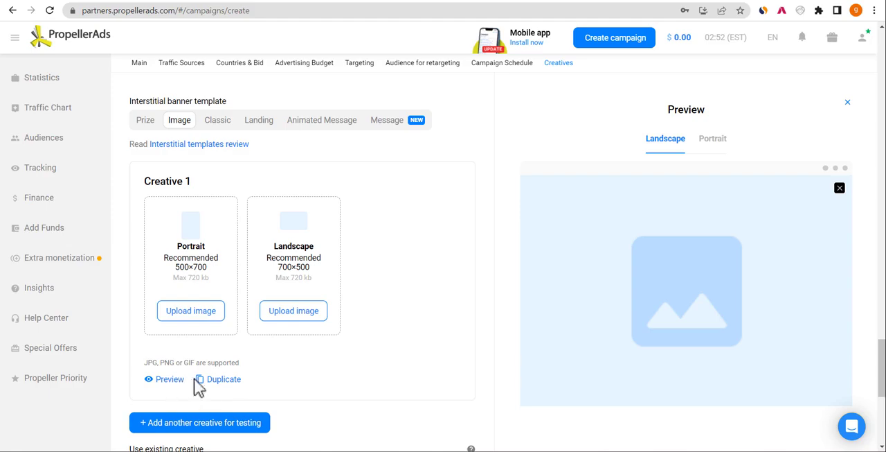
- Duplicate Creative 1, and review the options for adding or reusing creatives below the duplicate
{"action": "left_click", "coordinate": [216, 382]}
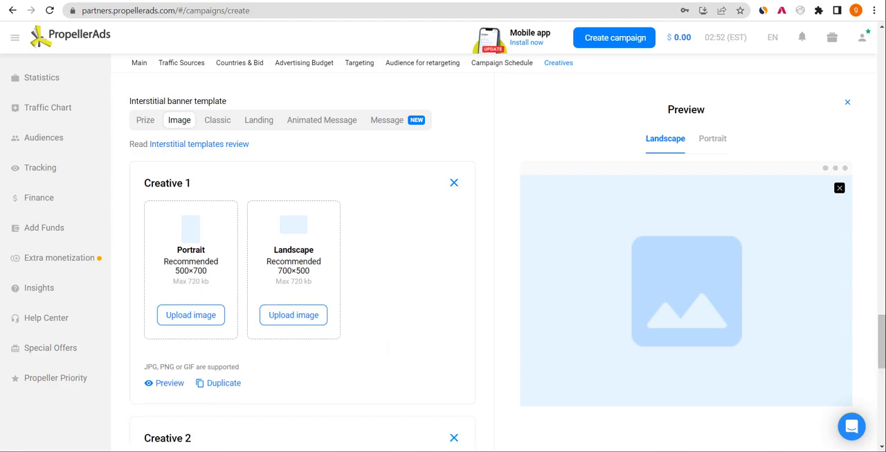
{"action": "left_click_drag", "start_coordinate": [883, 367], "coordinate": [883, 426]}
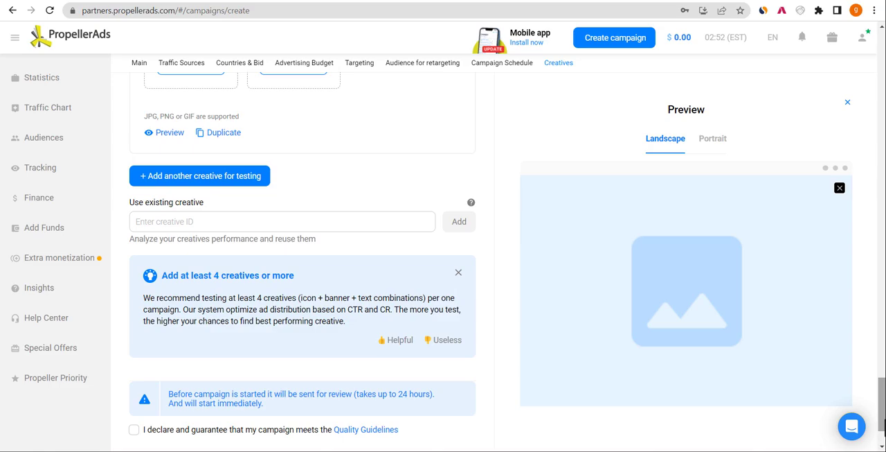
{"action": "left_click_drag", "start_coordinate": [883, 425], "coordinate": [880, 388]}
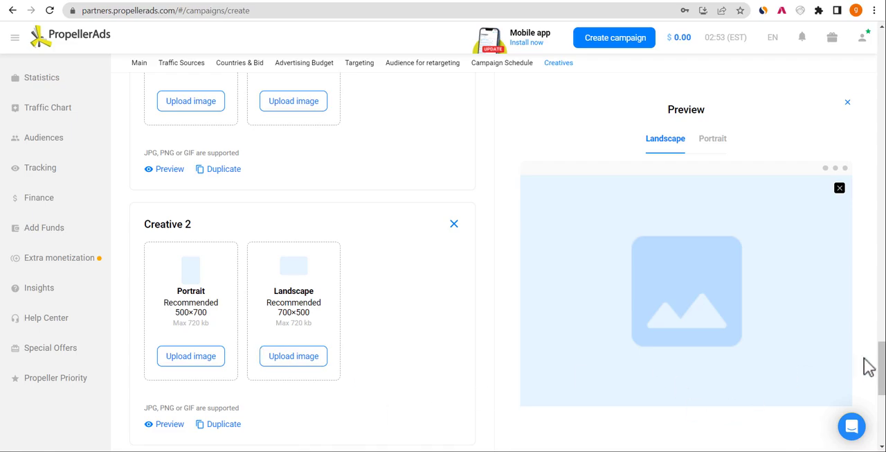
- Examine the Classic banner template's title and image fields, and return to the Image template
{"action": "left_click_drag", "start_coordinate": [881, 368], "coordinate": [877, 336]}
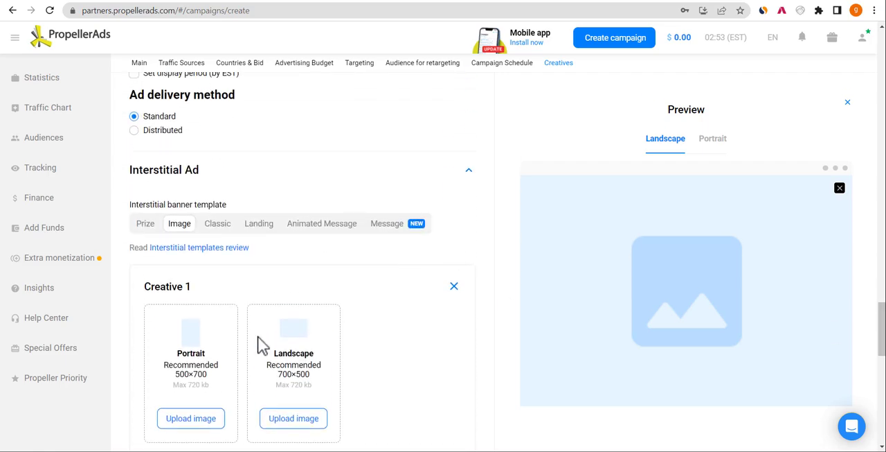
{"action": "left_click", "coordinate": [227, 229]}
{"action": "left_click", "coordinate": [205, 330]}
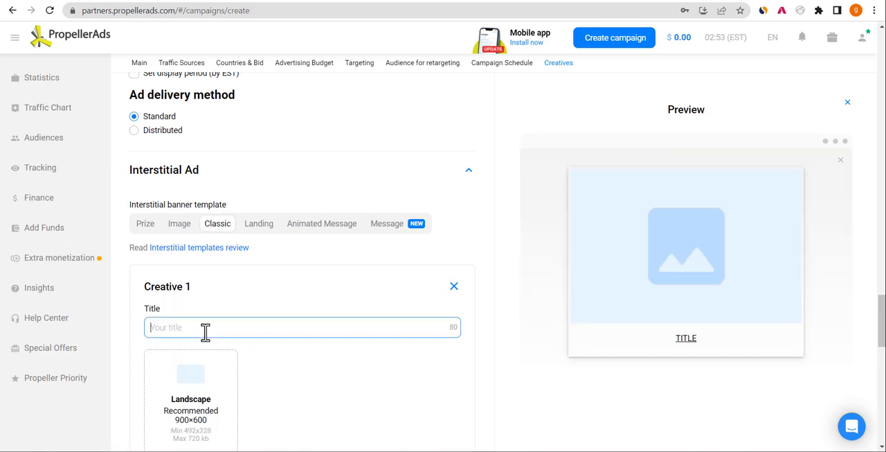
{"action": "left_click", "coordinate": [174, 227]}
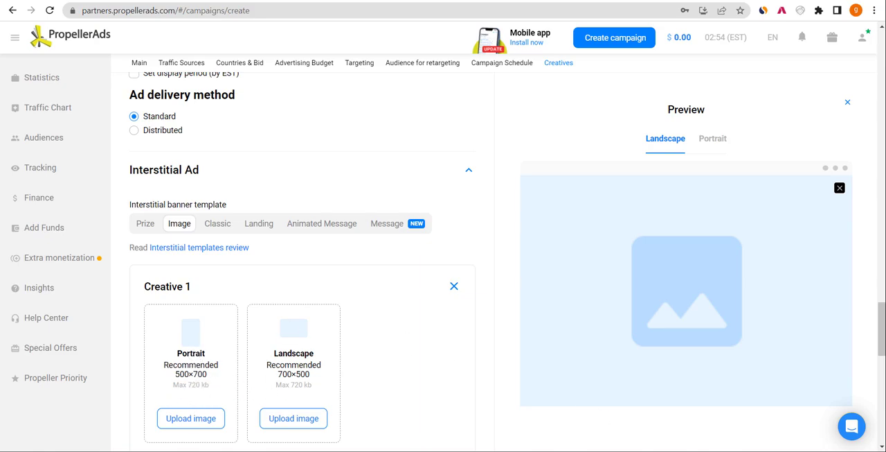
- Declare that the campaign meets the Quality Guidelines
{"action": "scroll", "coordinate": [882, 339], "scroll_direction": "down", "scroll_amount": 5}
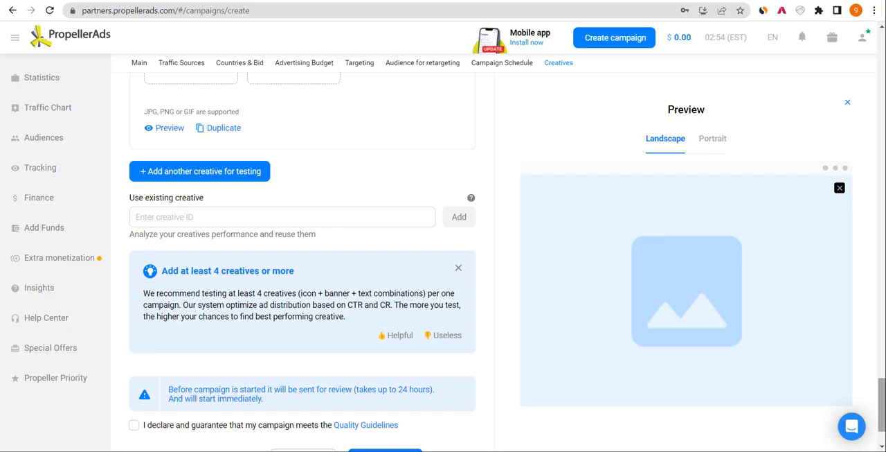
{"action": "left_click_drag", "start_coordinate": [880, 421], "coordinate": [877, 443]}
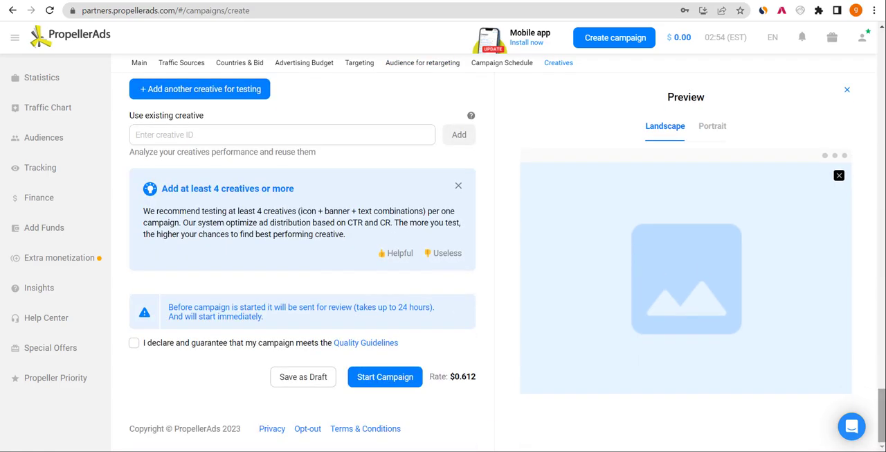
{"action": "left_click", "coordinate": [134, 343]}
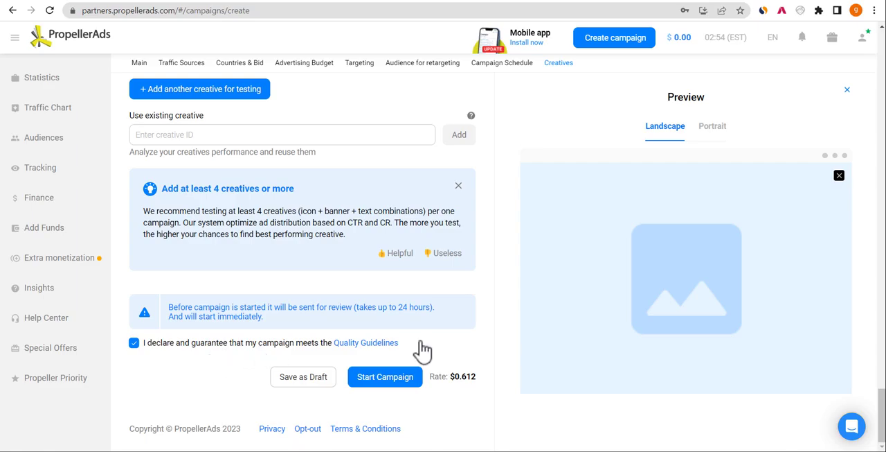
{"action": "left_click_drag", "start_coordinate": [880, 411], "coordinate": [881, 437]}
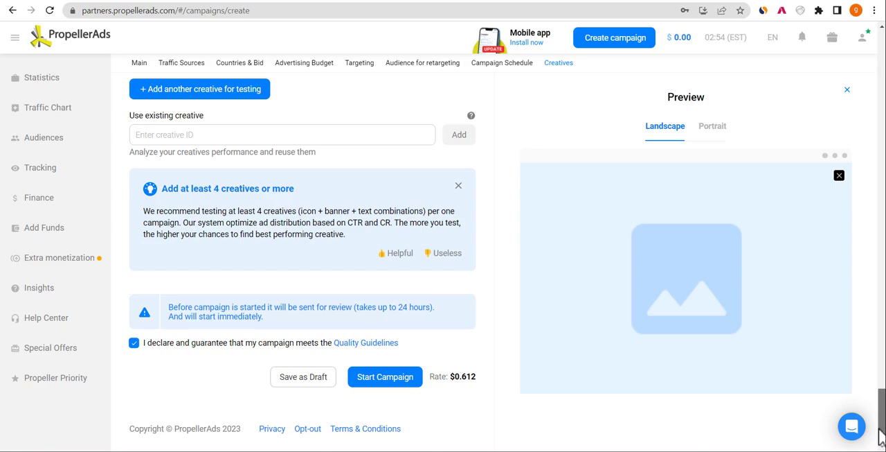
- Exclude Partner Traffic from the campaign's Traffic Sources, and collapse that section
{"action": "left_click_drag", "start_coordinate": [883, 421], "coordinate": [877, 138]}
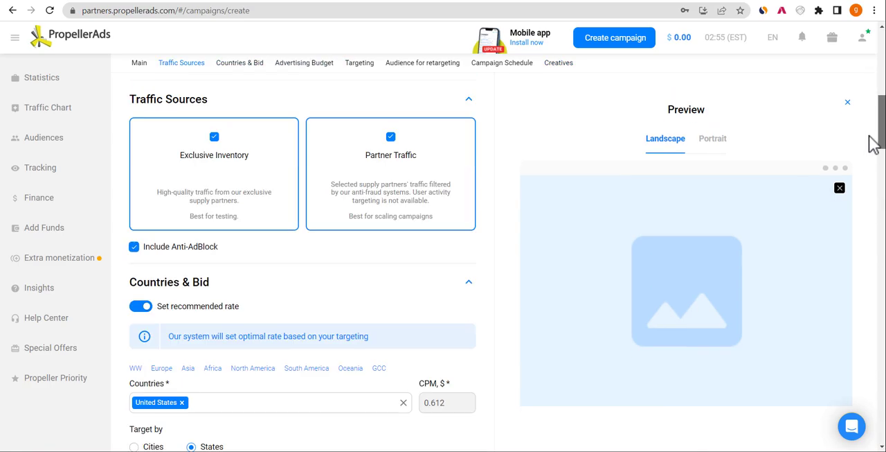
{"action": "left_click", "coordinate": [381, 171]}
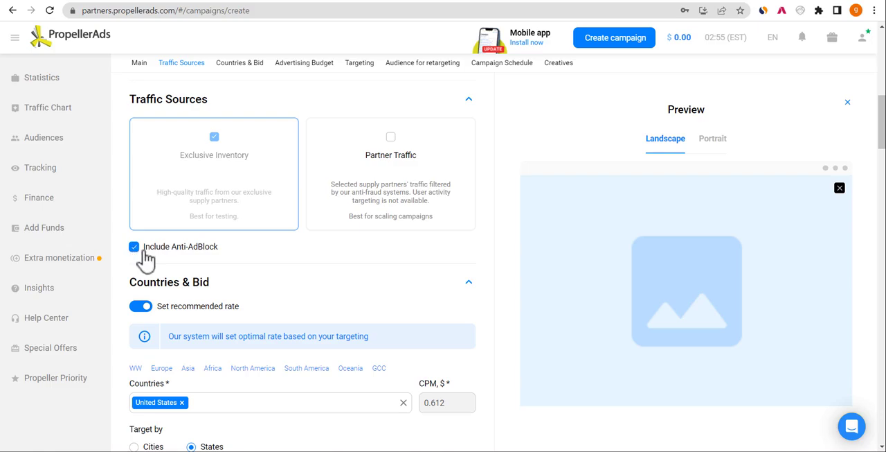
{"action": "left_click", "coordinate": [469, 98]}
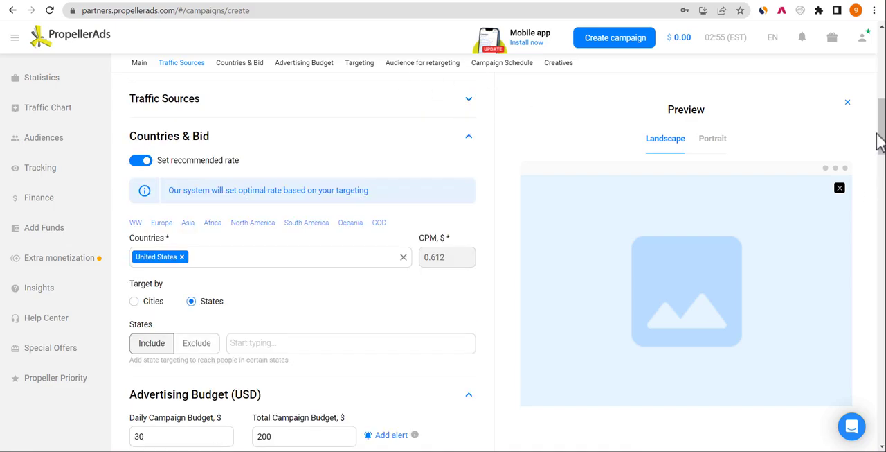